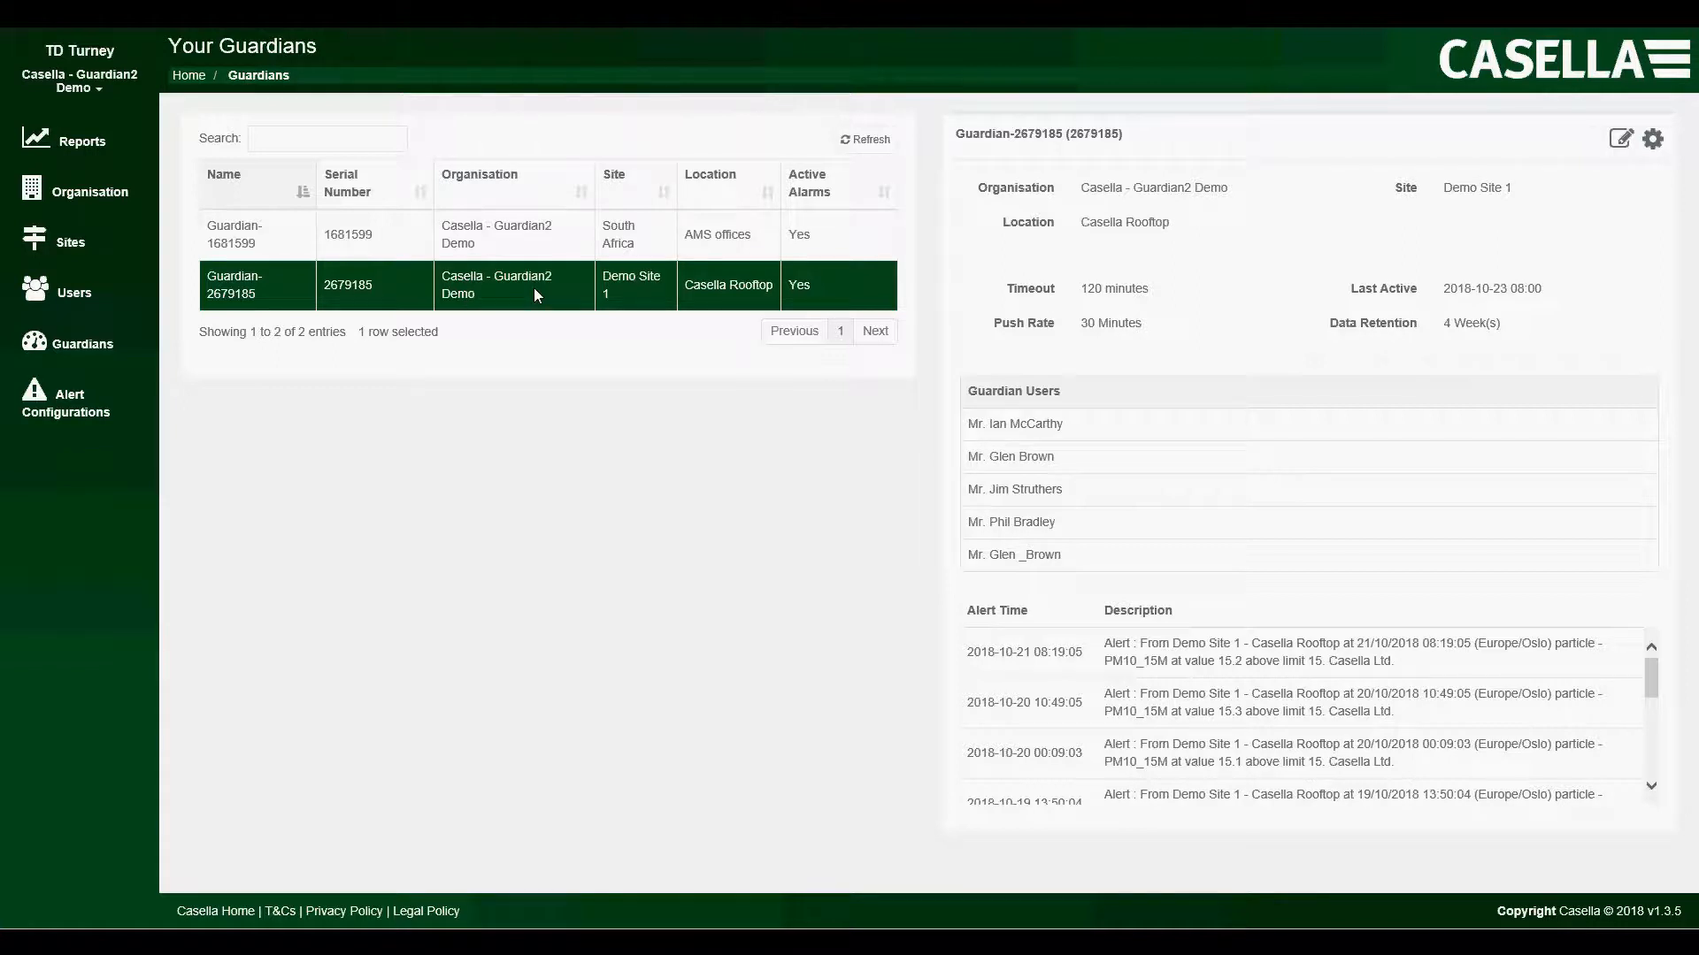
In the Casella Rooftop Guardian's alert configuration, add a new alert schedule named "Daytime".
{"action": "left_click", "coordinate": [1653, 139]}
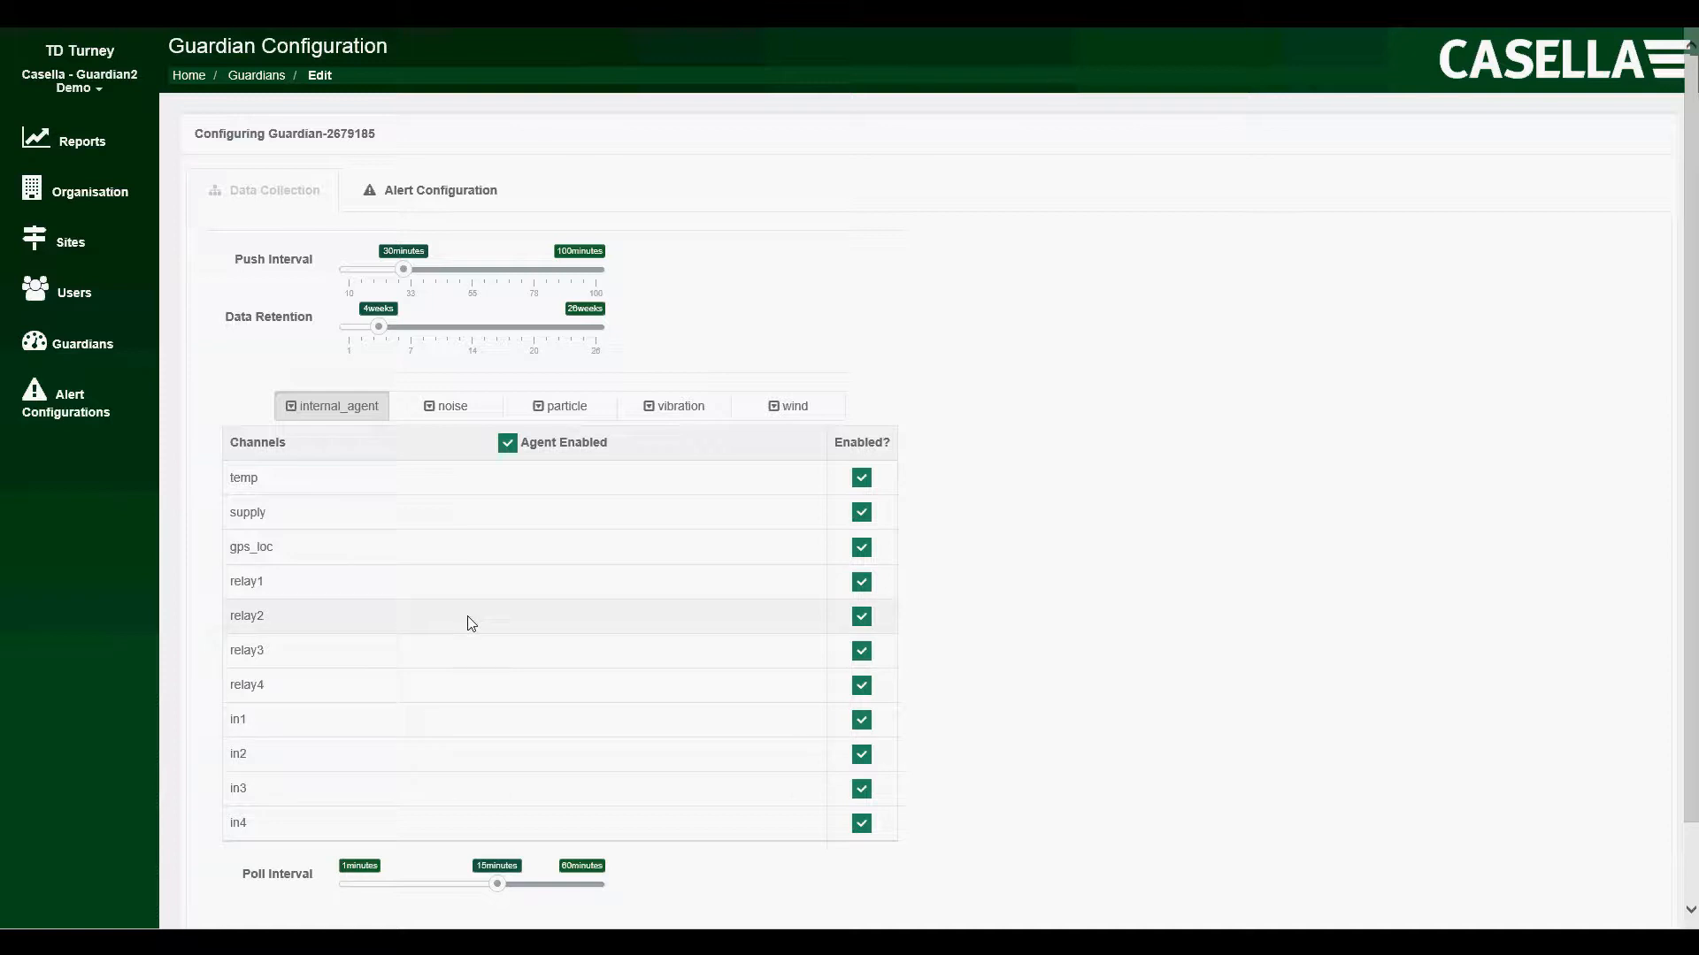
{"action": "left_click", "coordinate": [462, 191]}
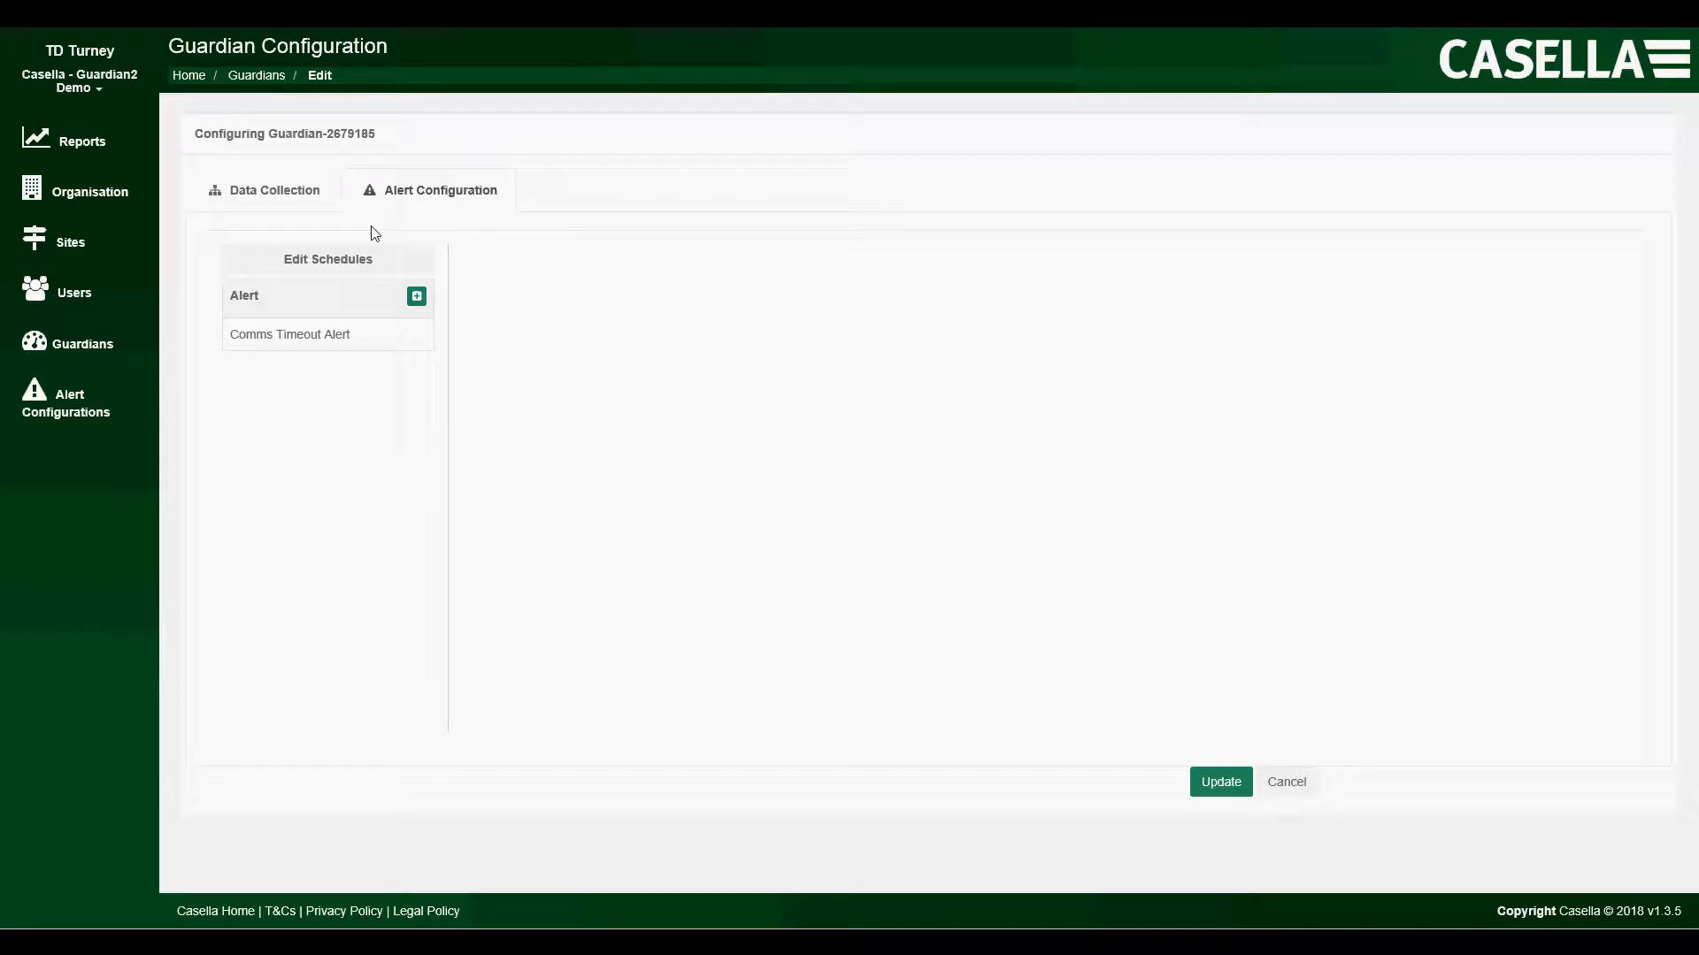
{"action": "left_click", "coordinate": [332, 262]}
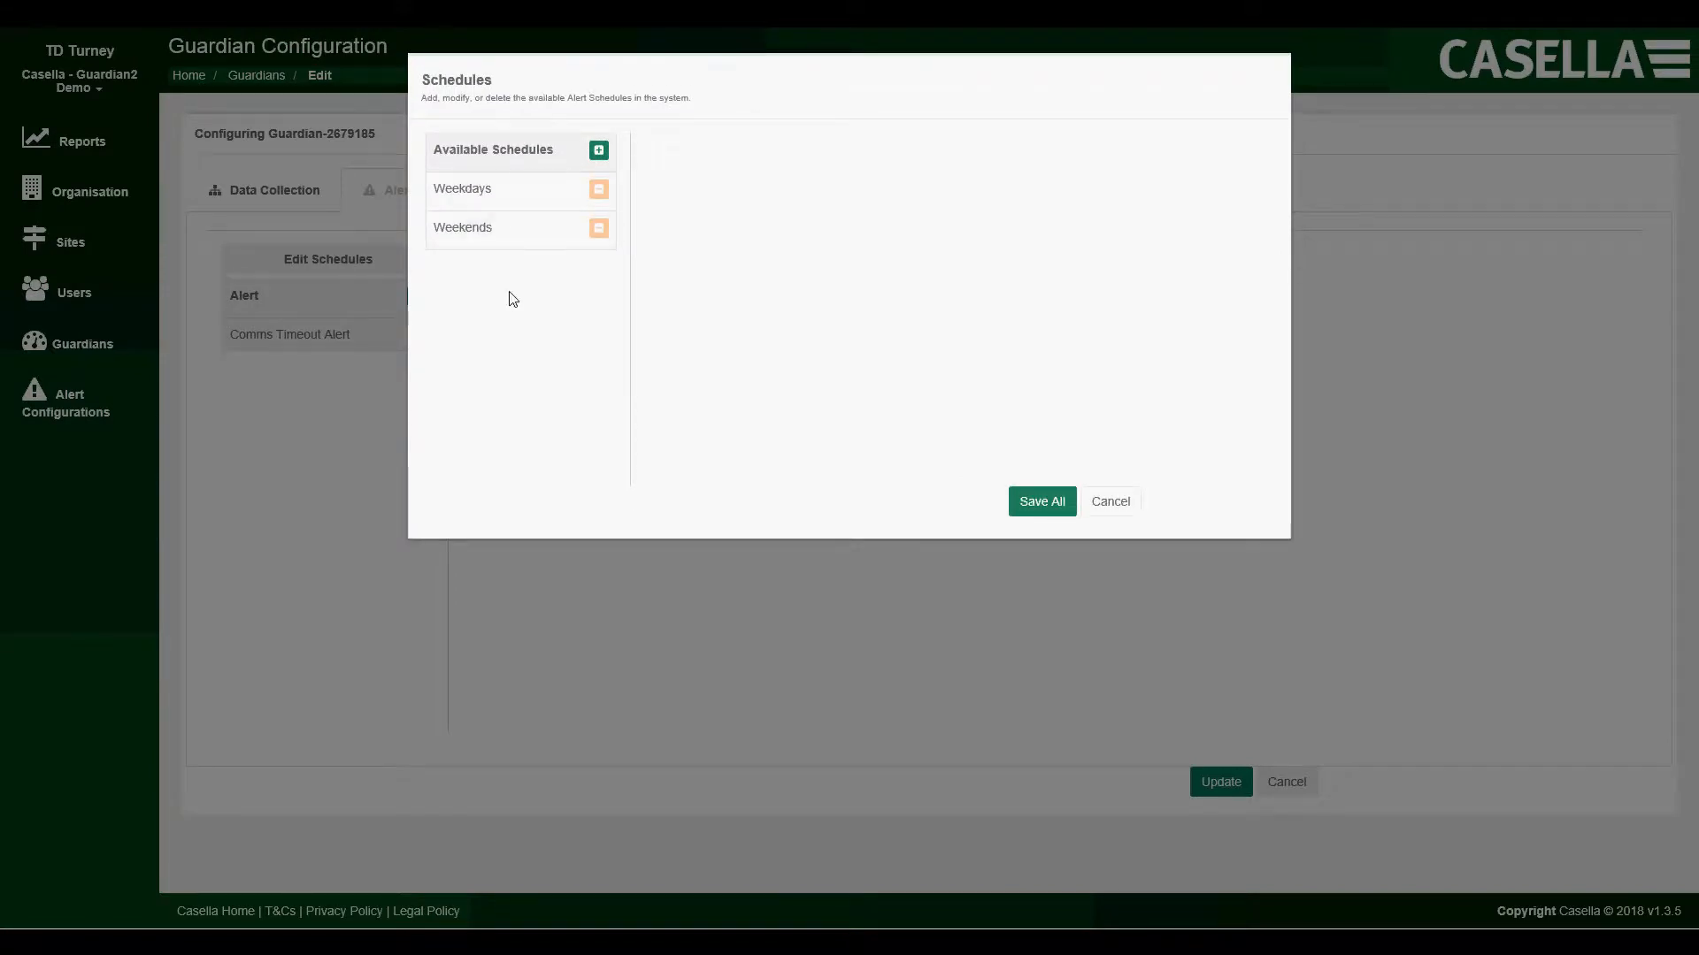
{"action": "left_click", "coordinate": [599, 151]}
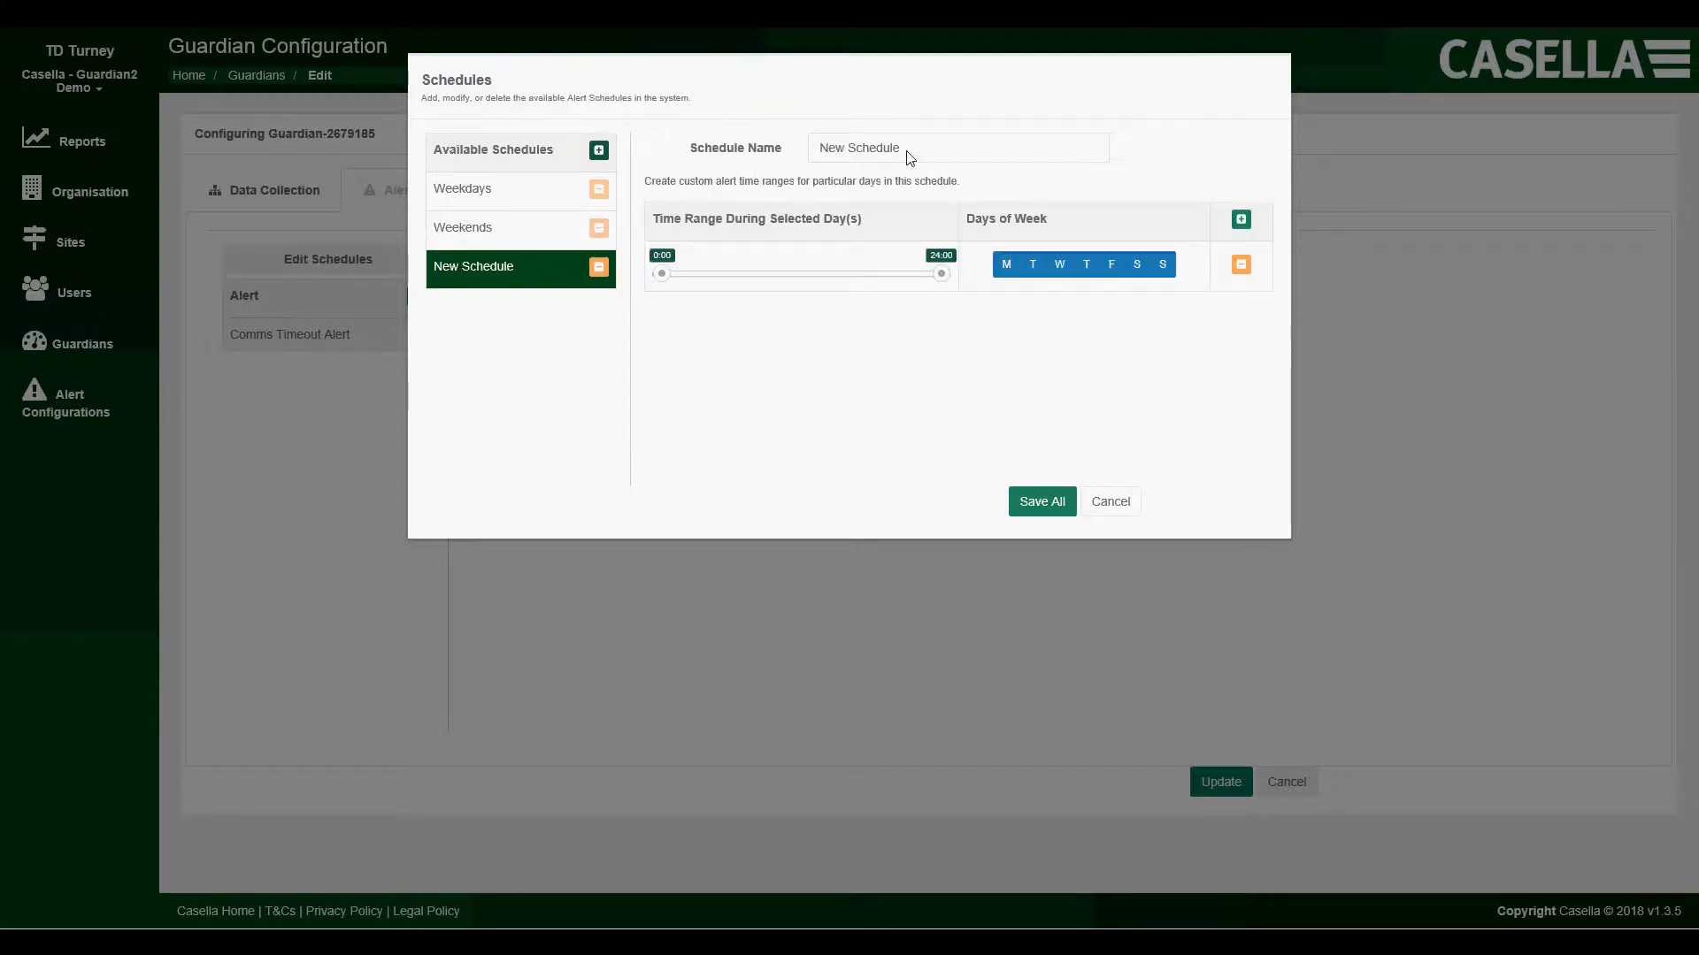
{"action": "left_click_drag", "start_coordinate": [909, 157], "coordinate": [807, 150]}
{"action": "type", "text": "Daytime"}
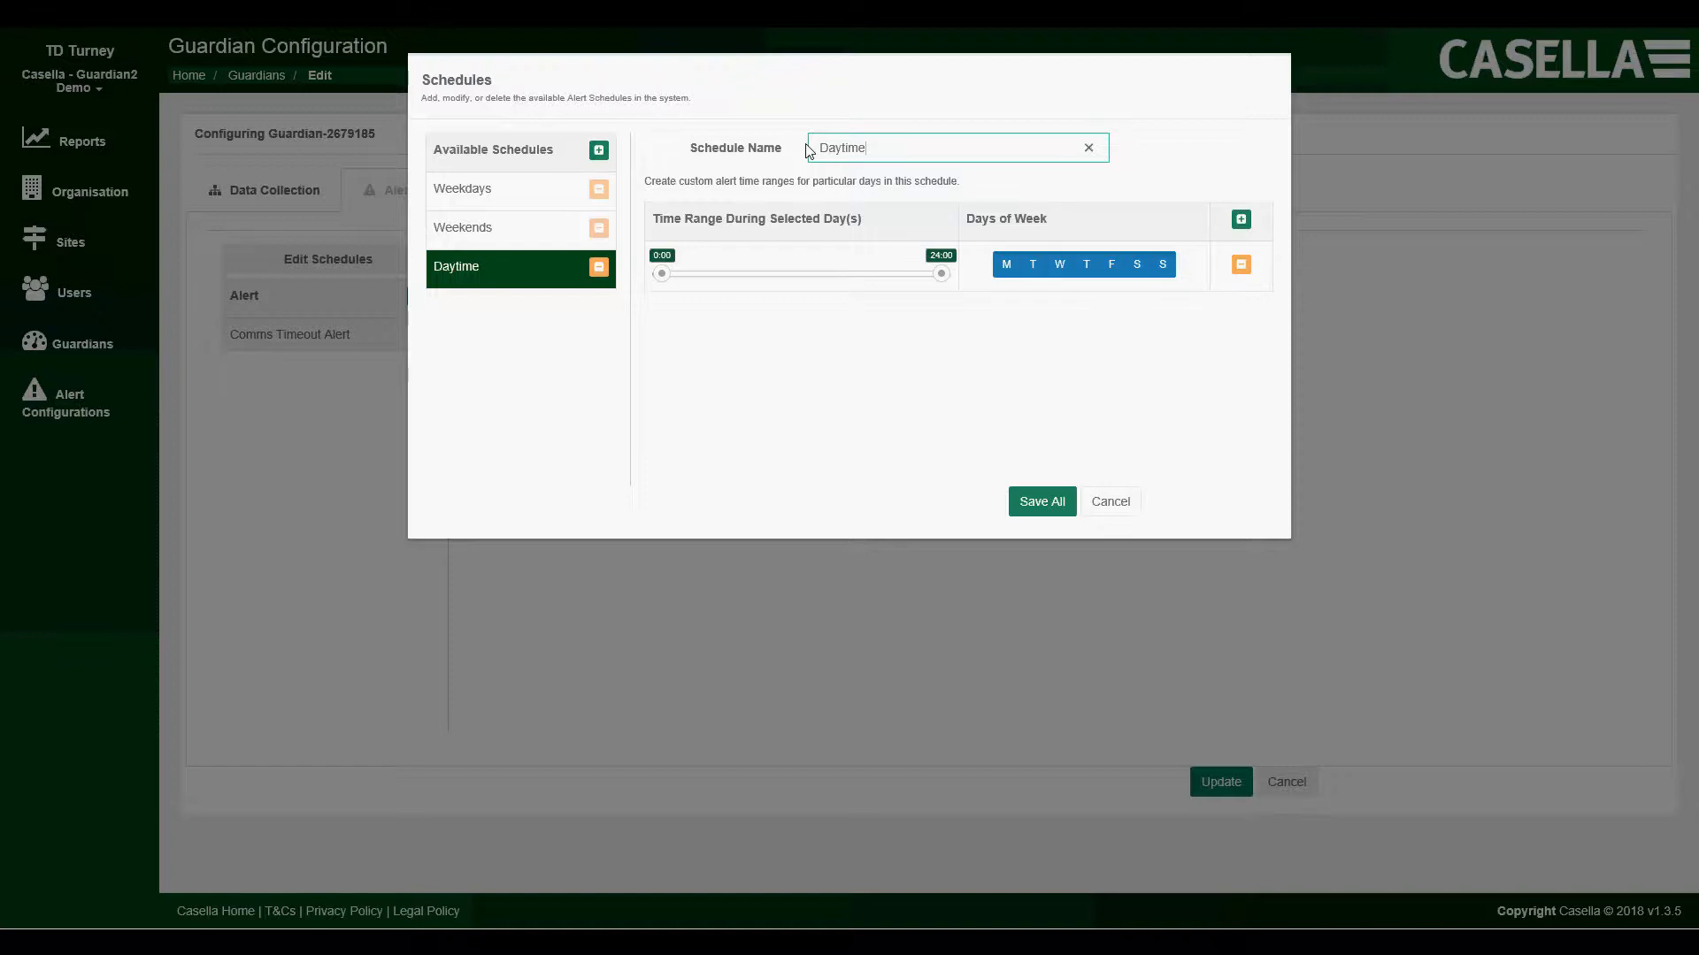
Set the Daytime schedule to 8:00–18:00, exclude Saturday and Sunday, and save all schedules.
{"action": "left_click_drag", "start_coordinate": [677, 278], "coordinate": [760, 281]}
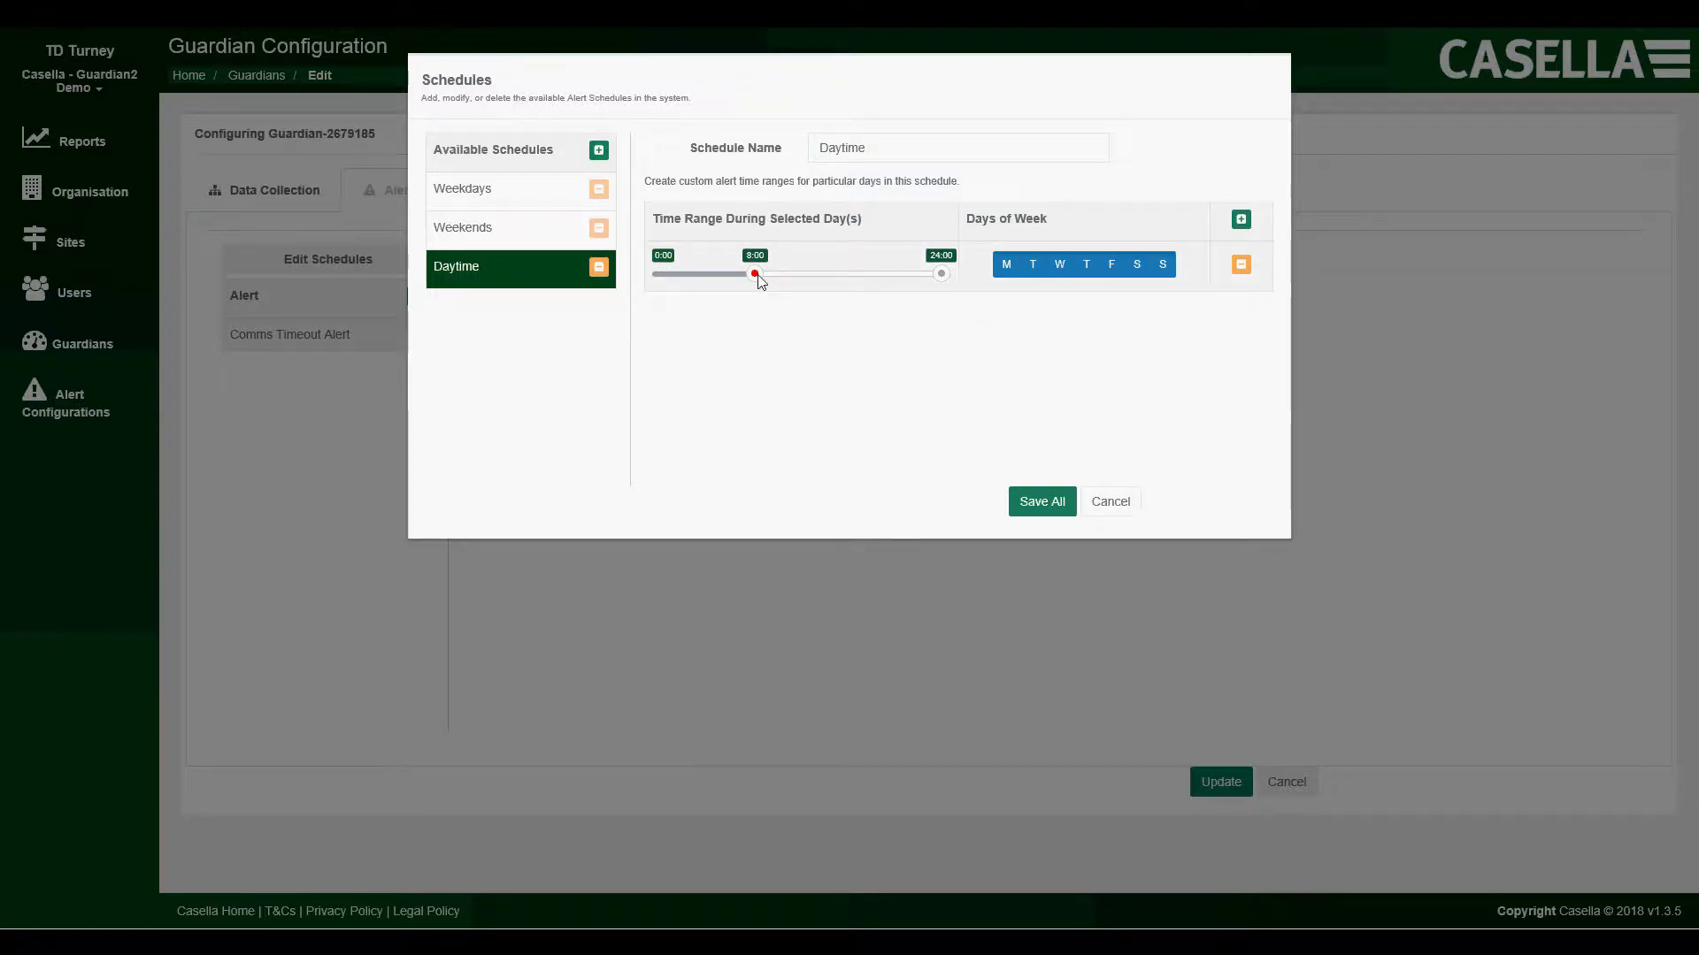
{"action": "left_click_drag", "start_coordinate": [941, 274], "coordinate": [879, 282]}
{"action": "left_click", "coordinate": [1137, 266]}
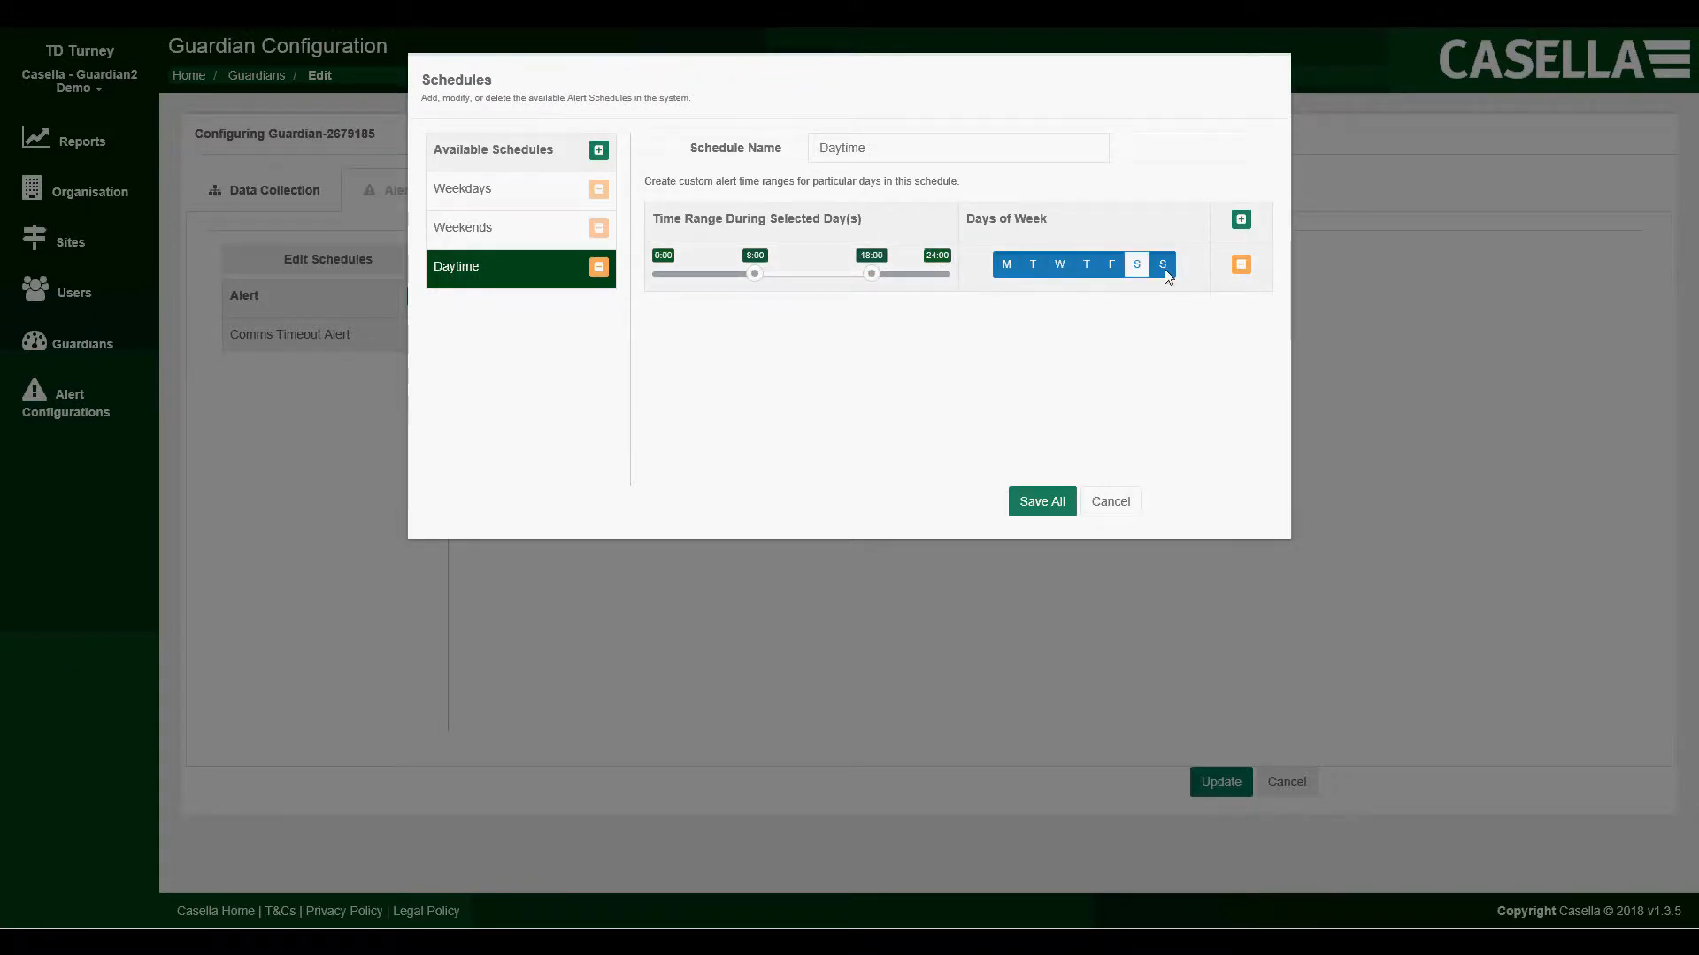
{"action": "left_click", "coordinate": [1164, 268]}
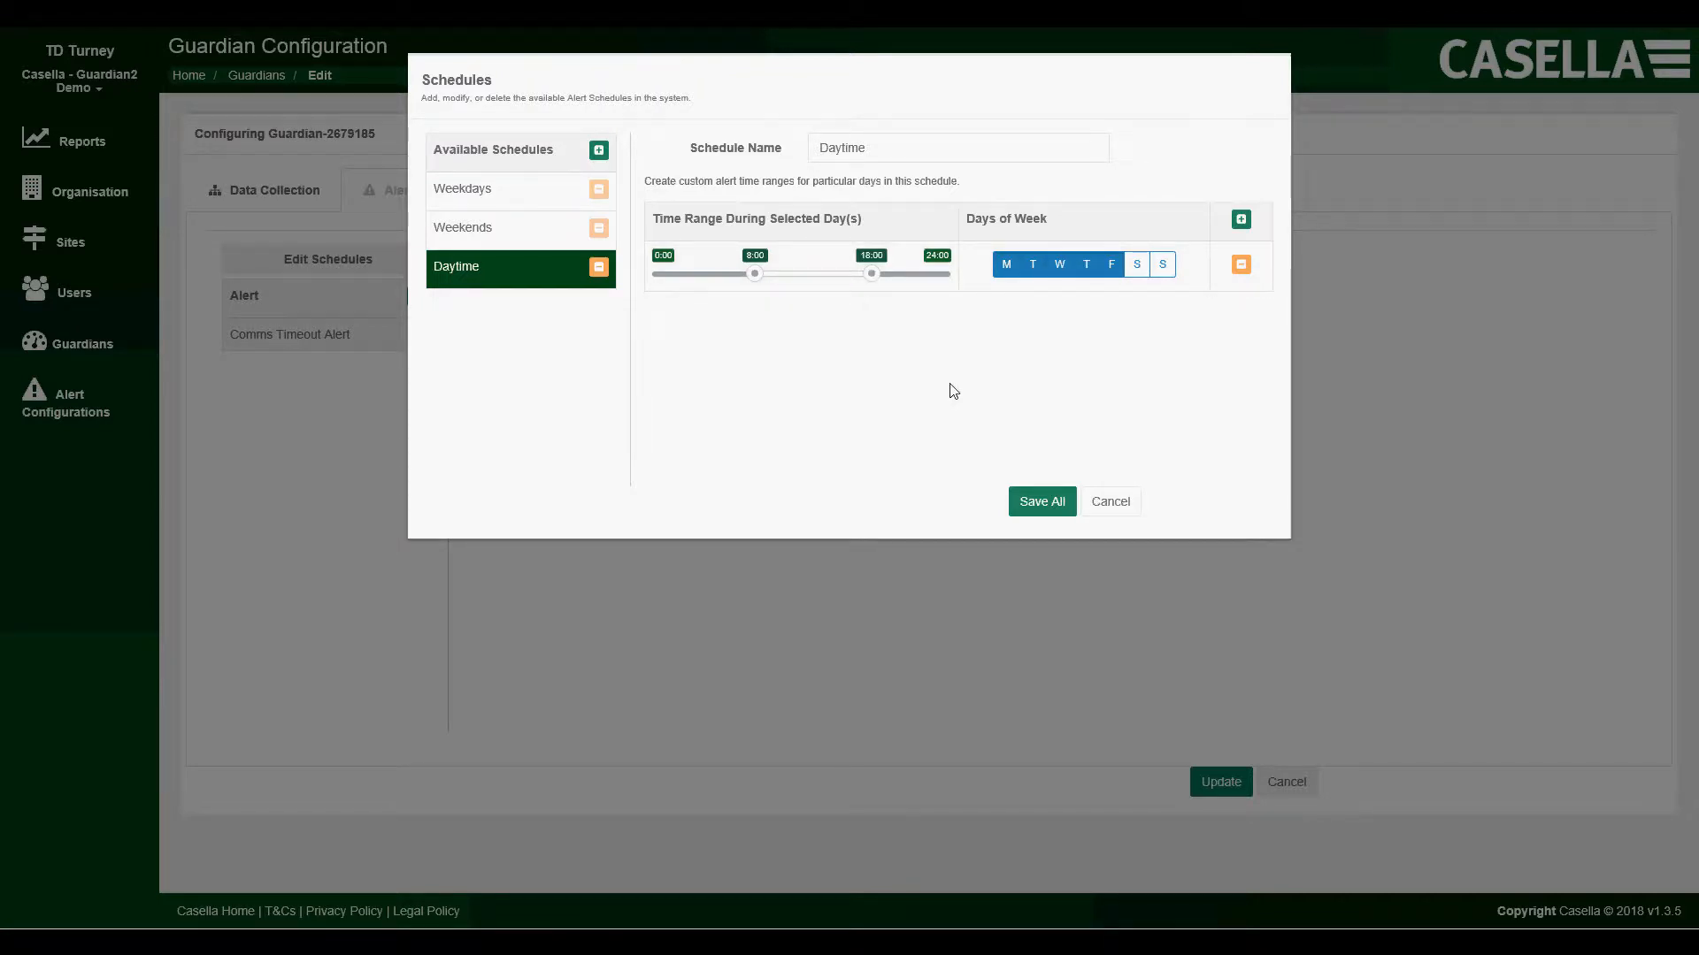
{"action": "left_click", "coordinate": [1040, 502]}
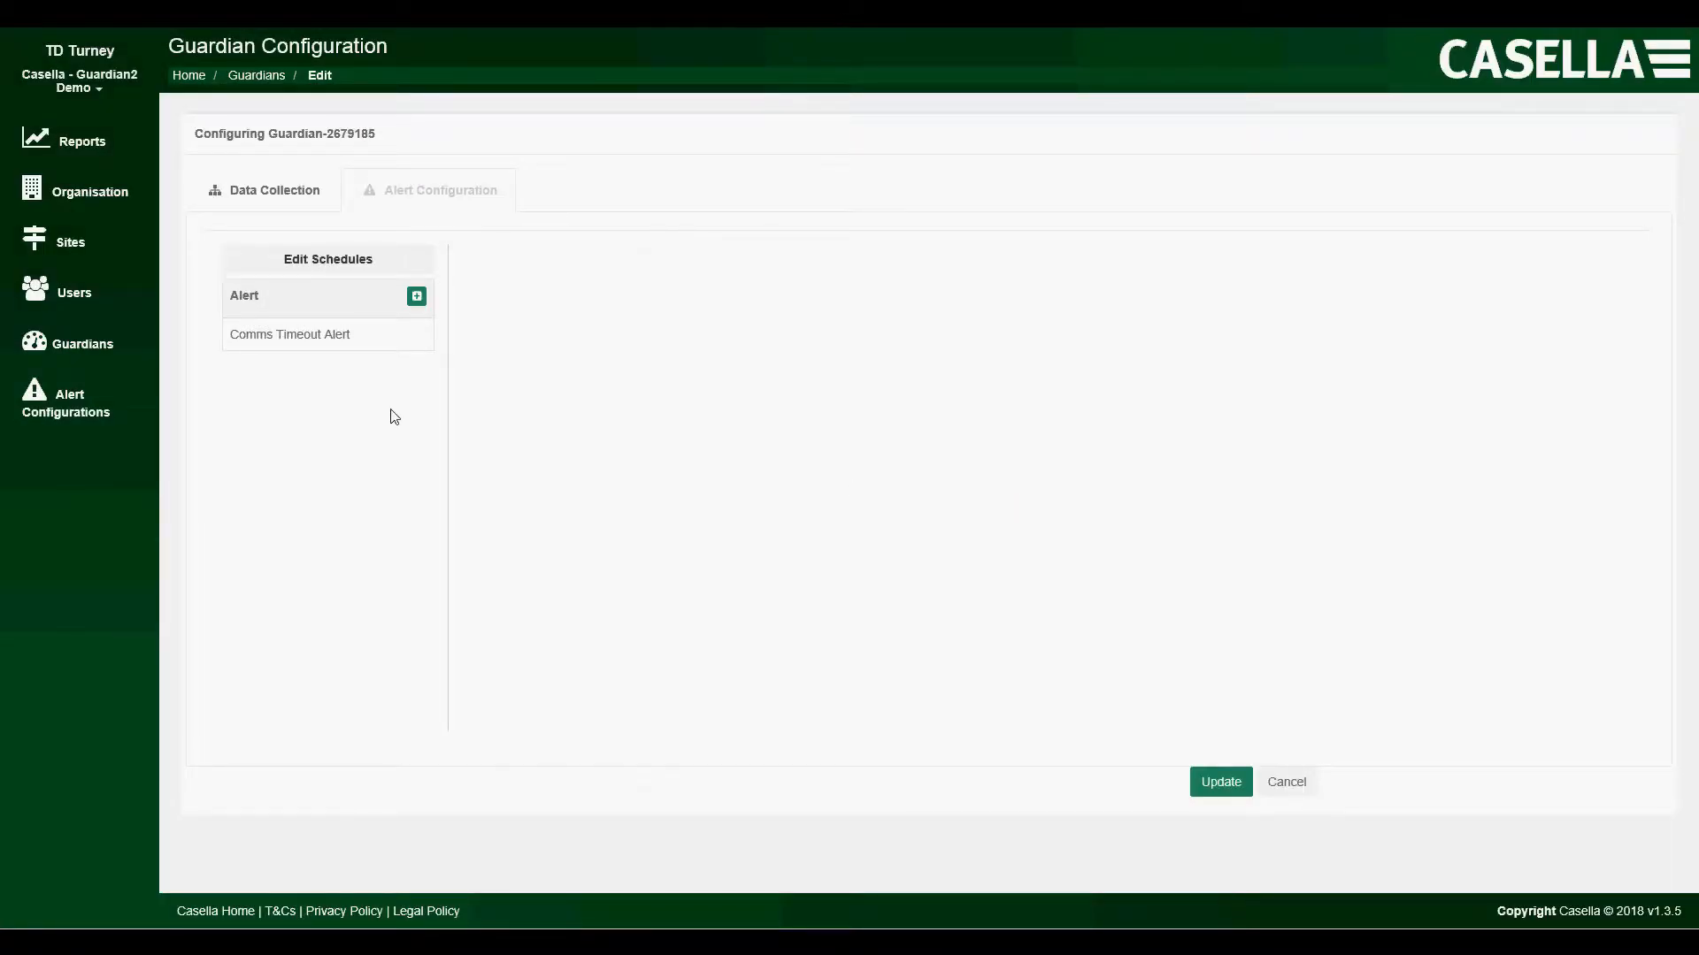
Add a second recipient to the Comms Timeout Alert with the Daytime schedule and both SMS and Email notifications.
{"action": "left_click", "coordinate": [341, 344]}
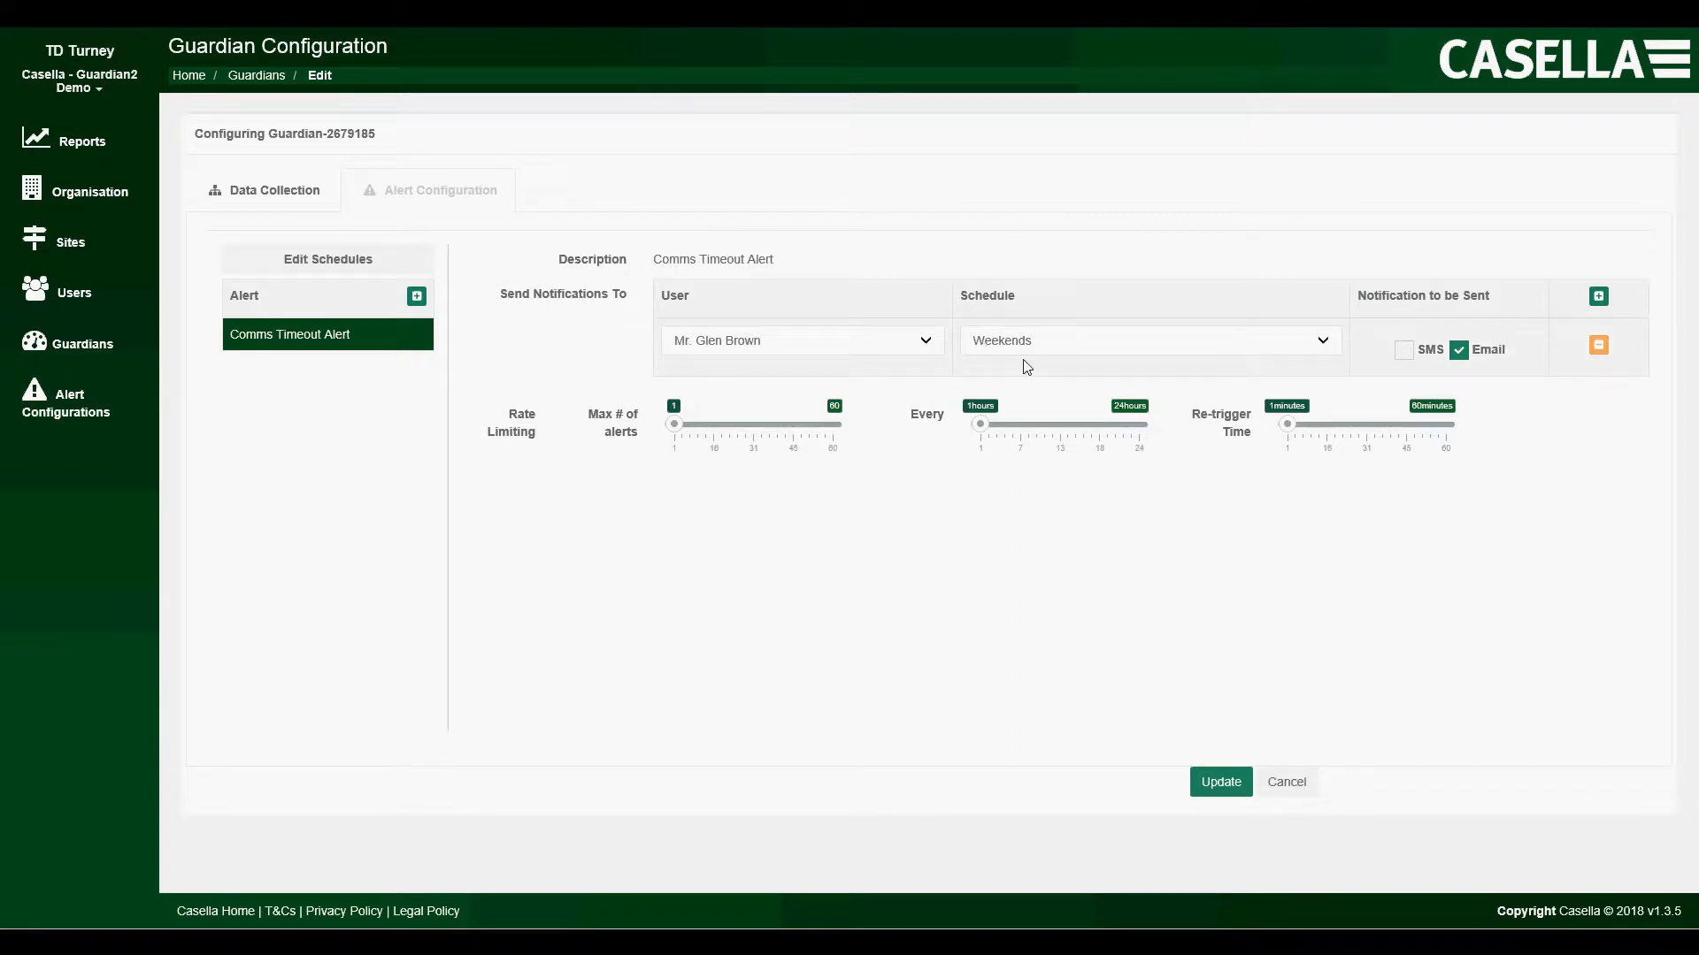
{"action": "left_click", "coordinate": [1598, 297]}
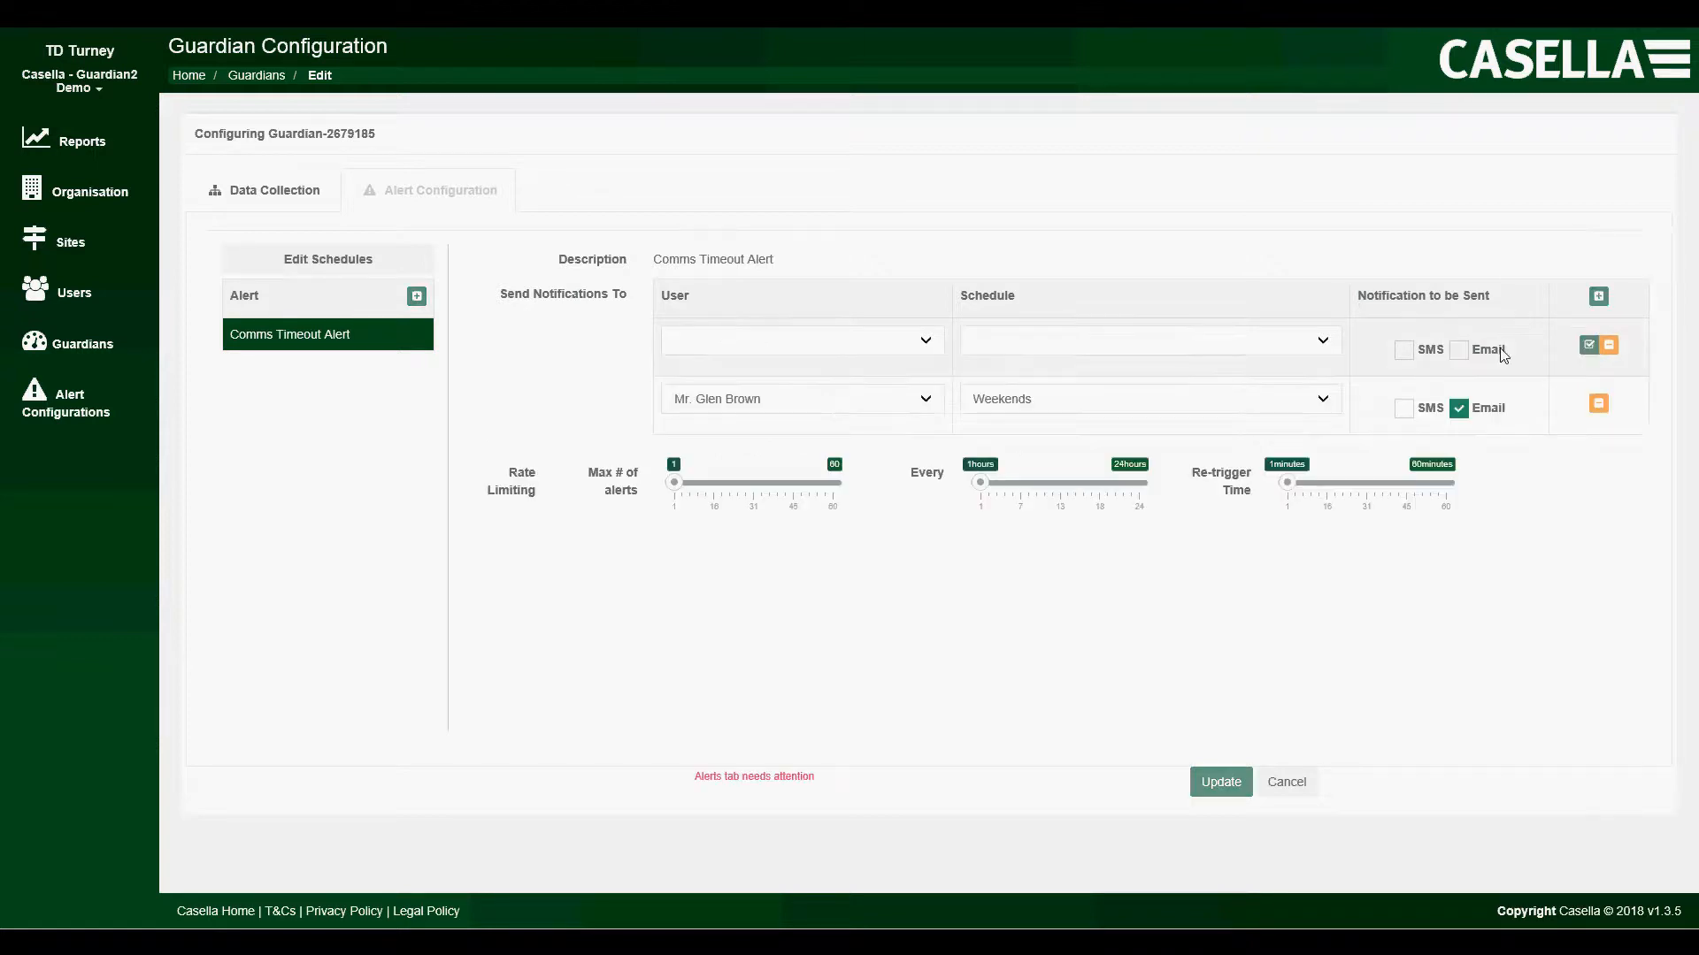
{"action": "left_click", "coordinate": [924, 342]}
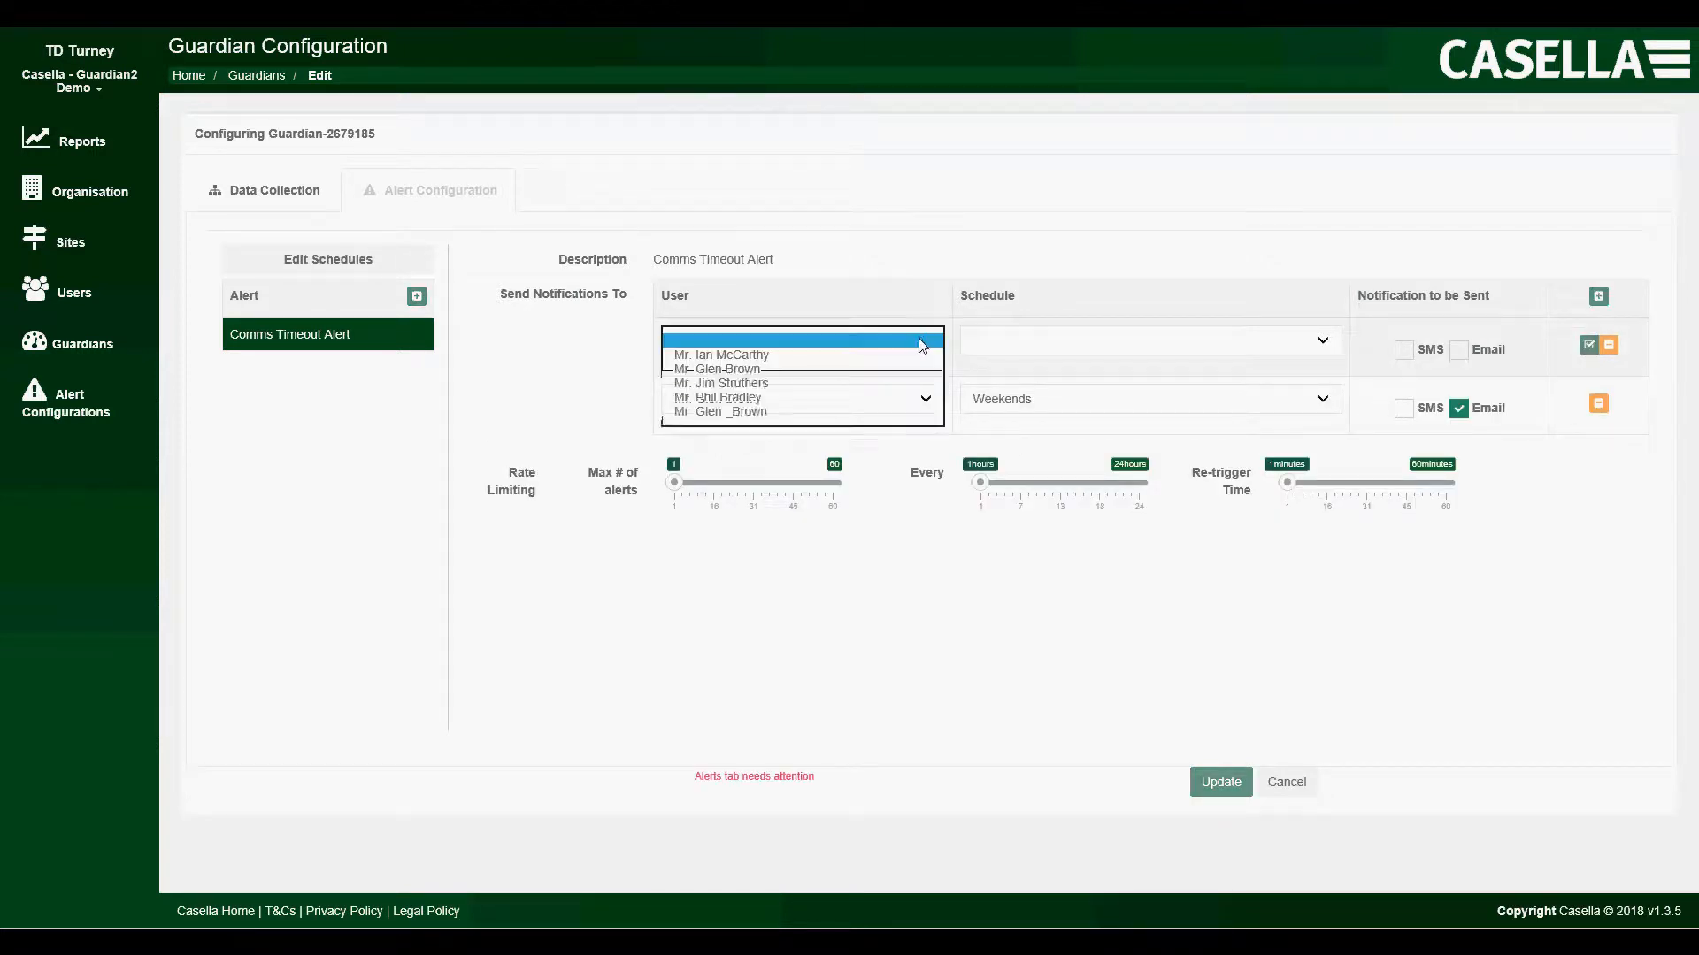
{"action": "left_click", "coordinate": [784, 369]}
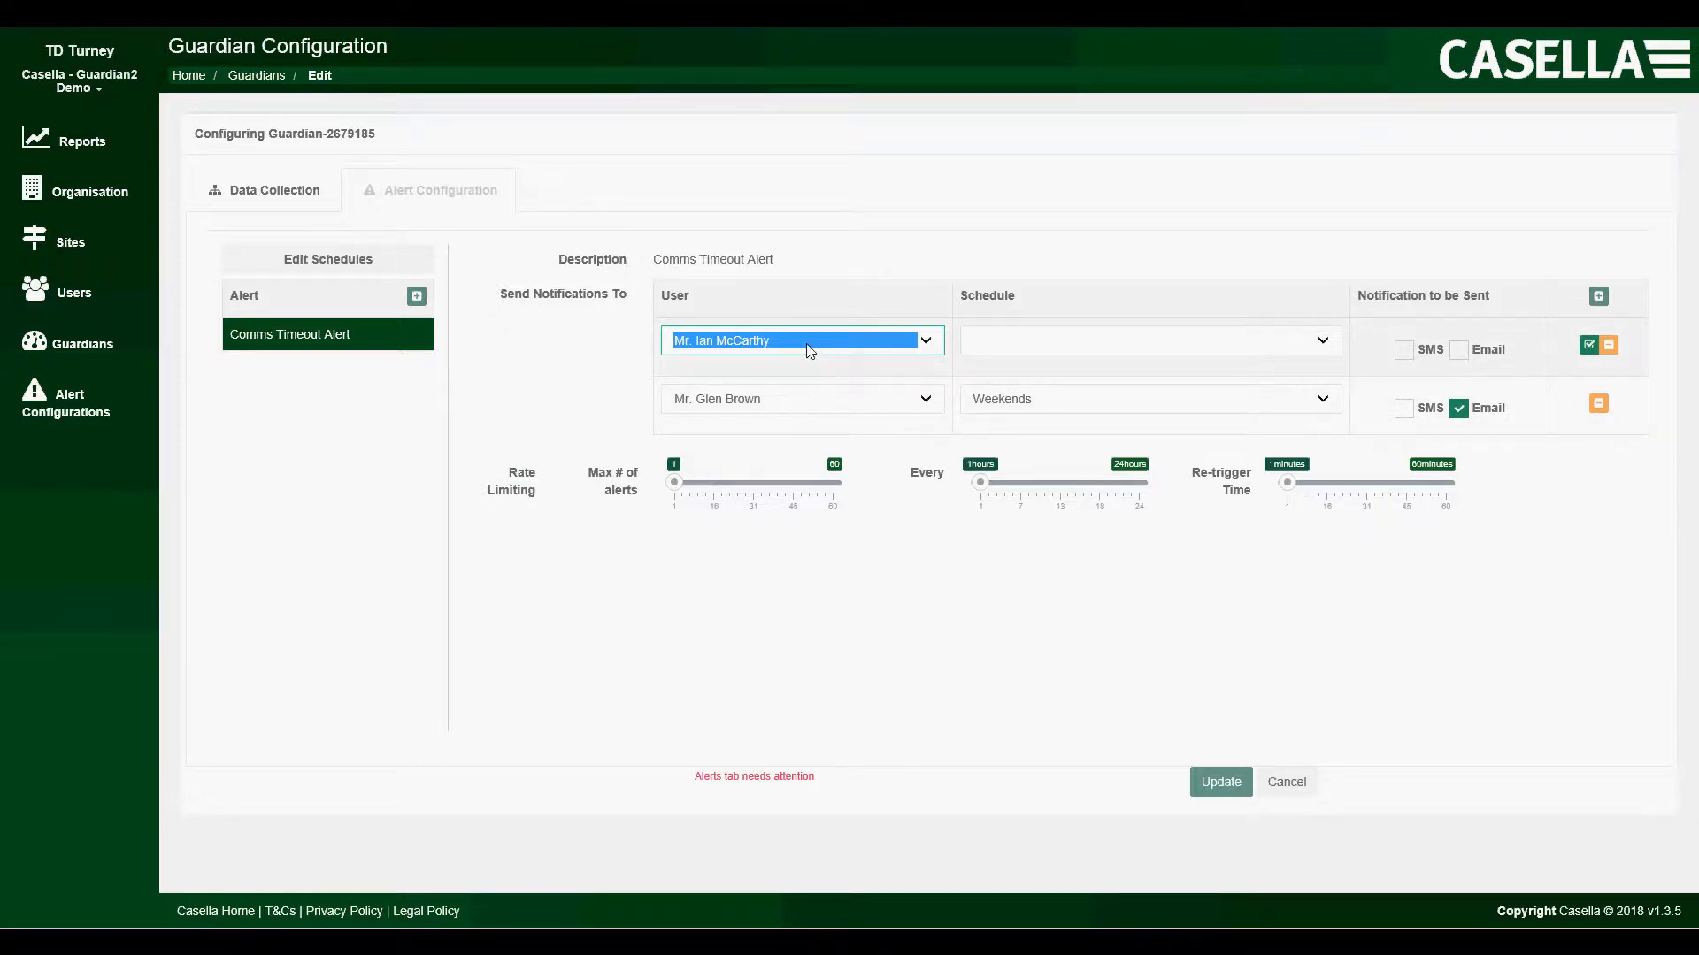
{"action": "left_click", "coordinate": [1045, 346]}
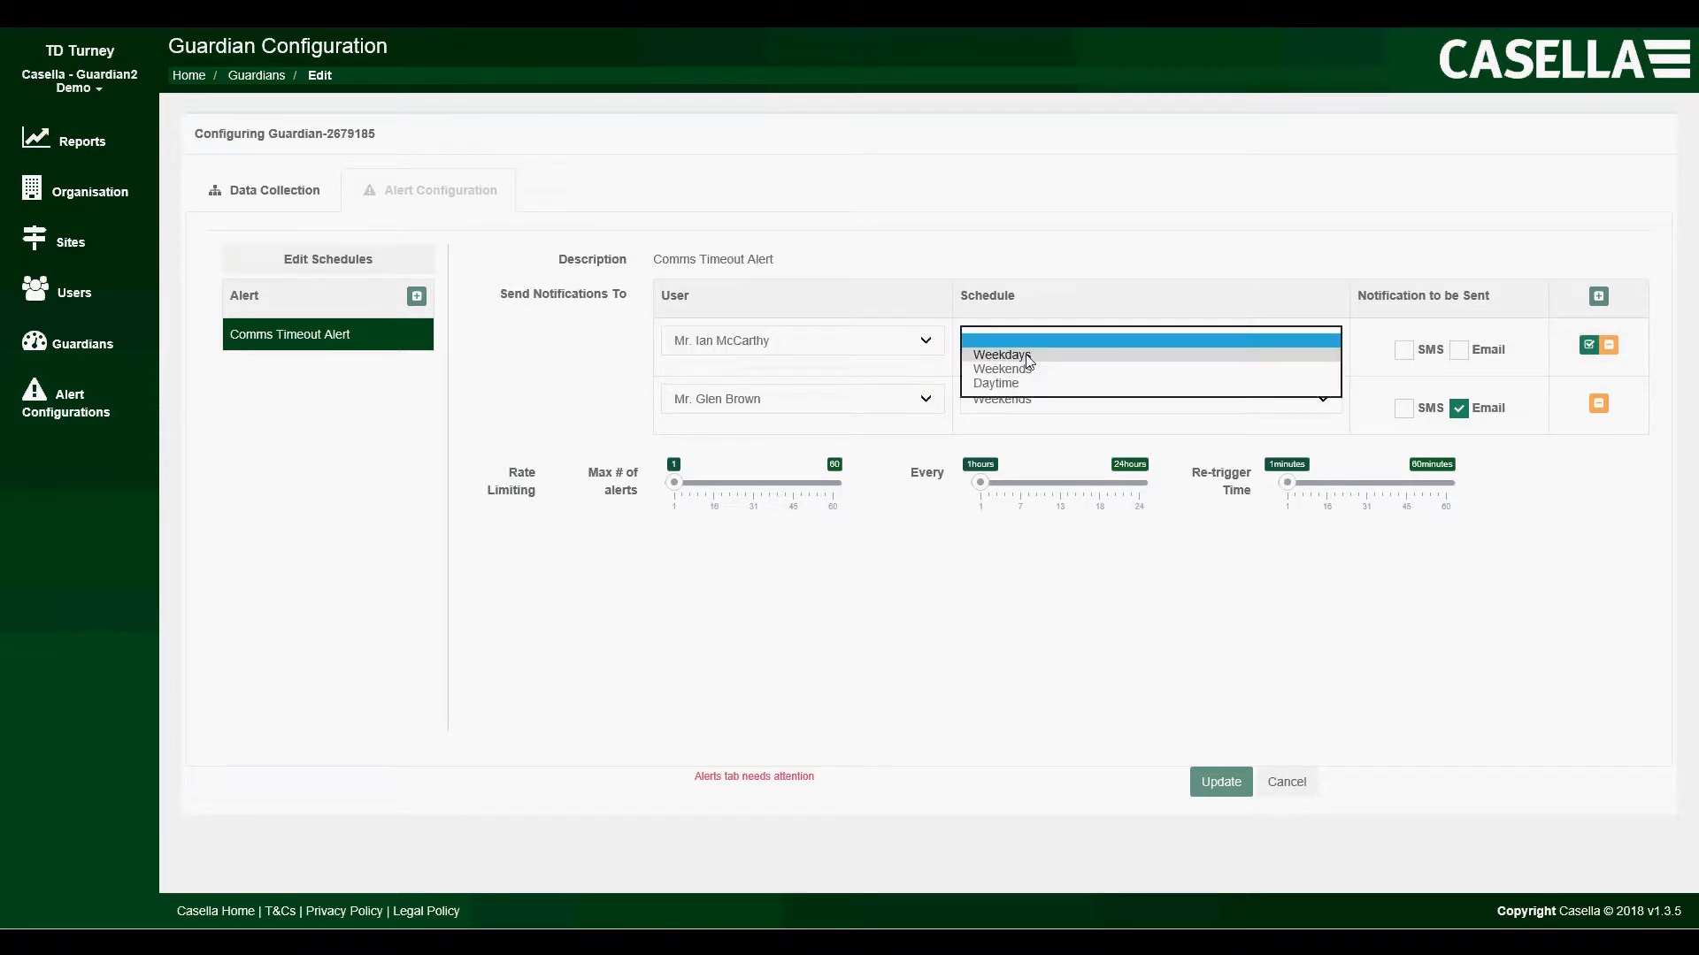
{"action": "left_click", "coordinate": [1008, 383]}
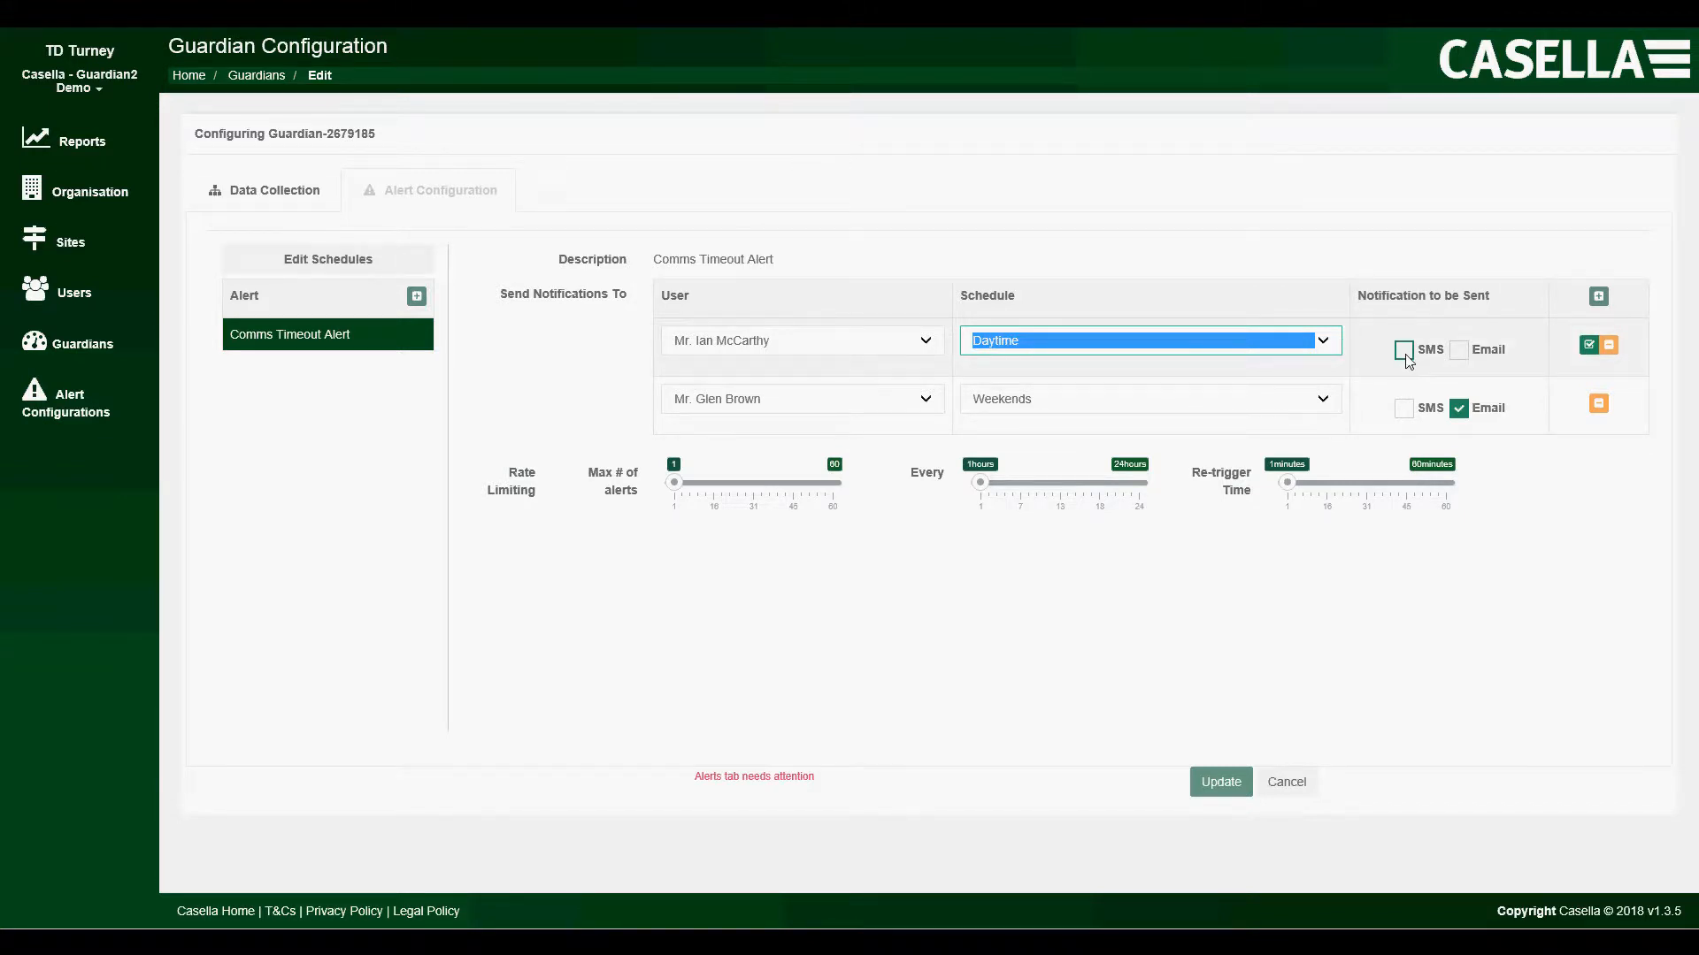
{"action": "left_click", "coordinate": [1460, 357]}
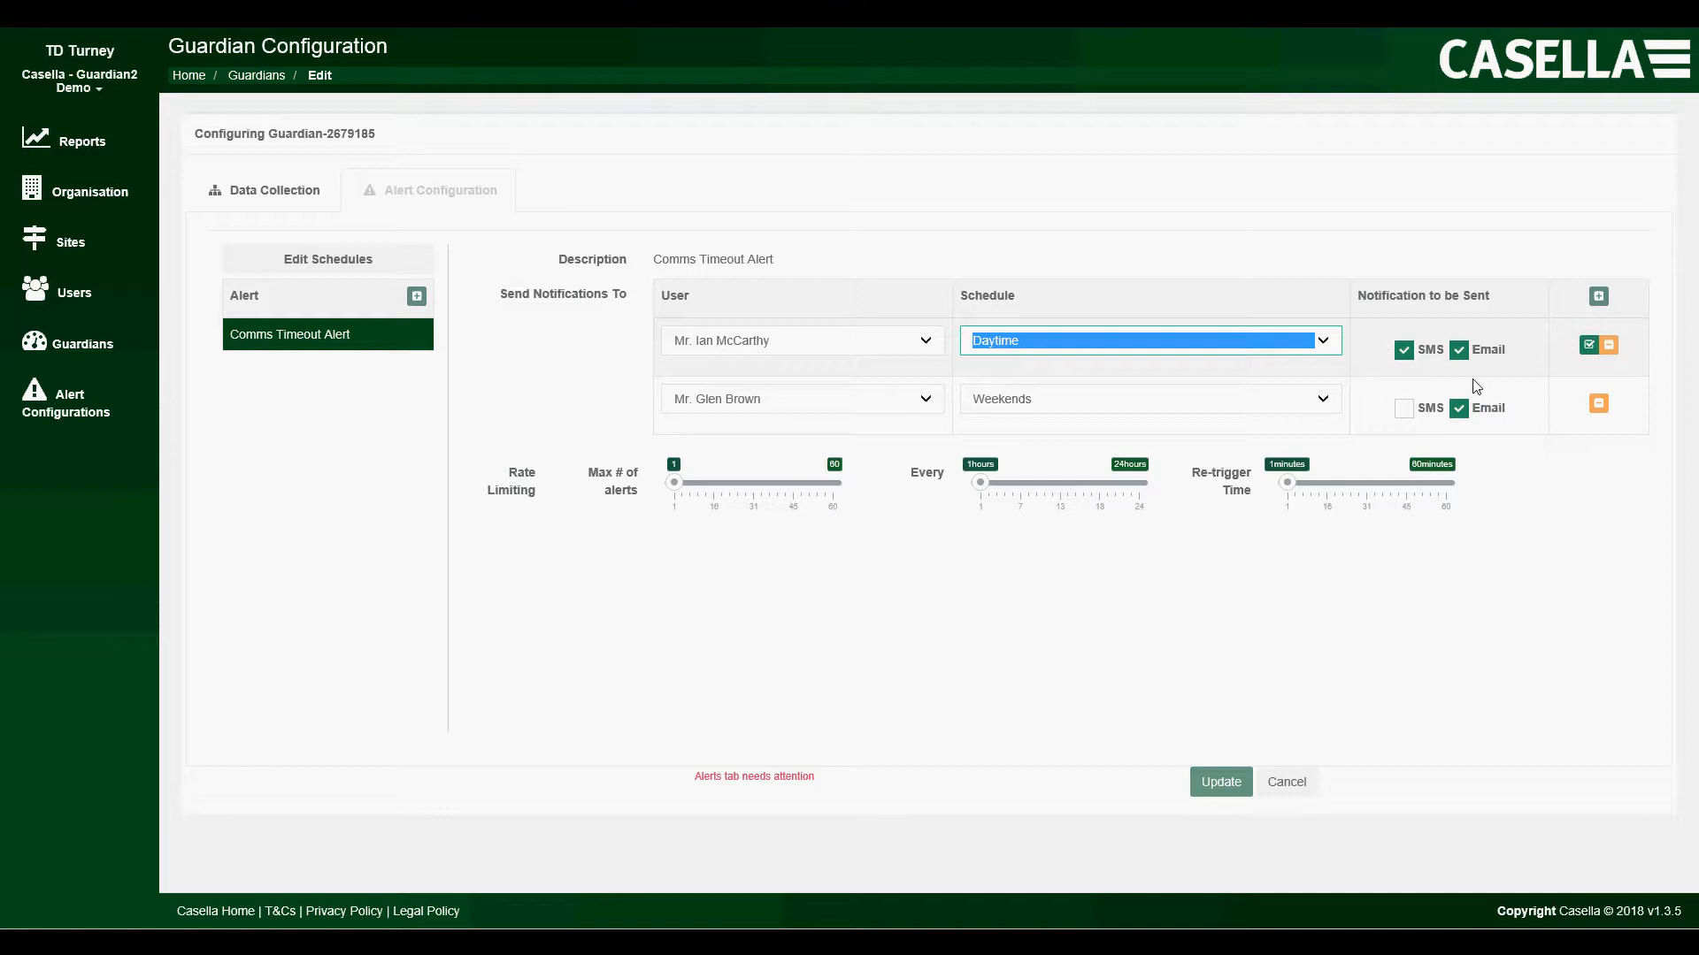
{"action": "left_click", "coordinate": [1588, 346]}
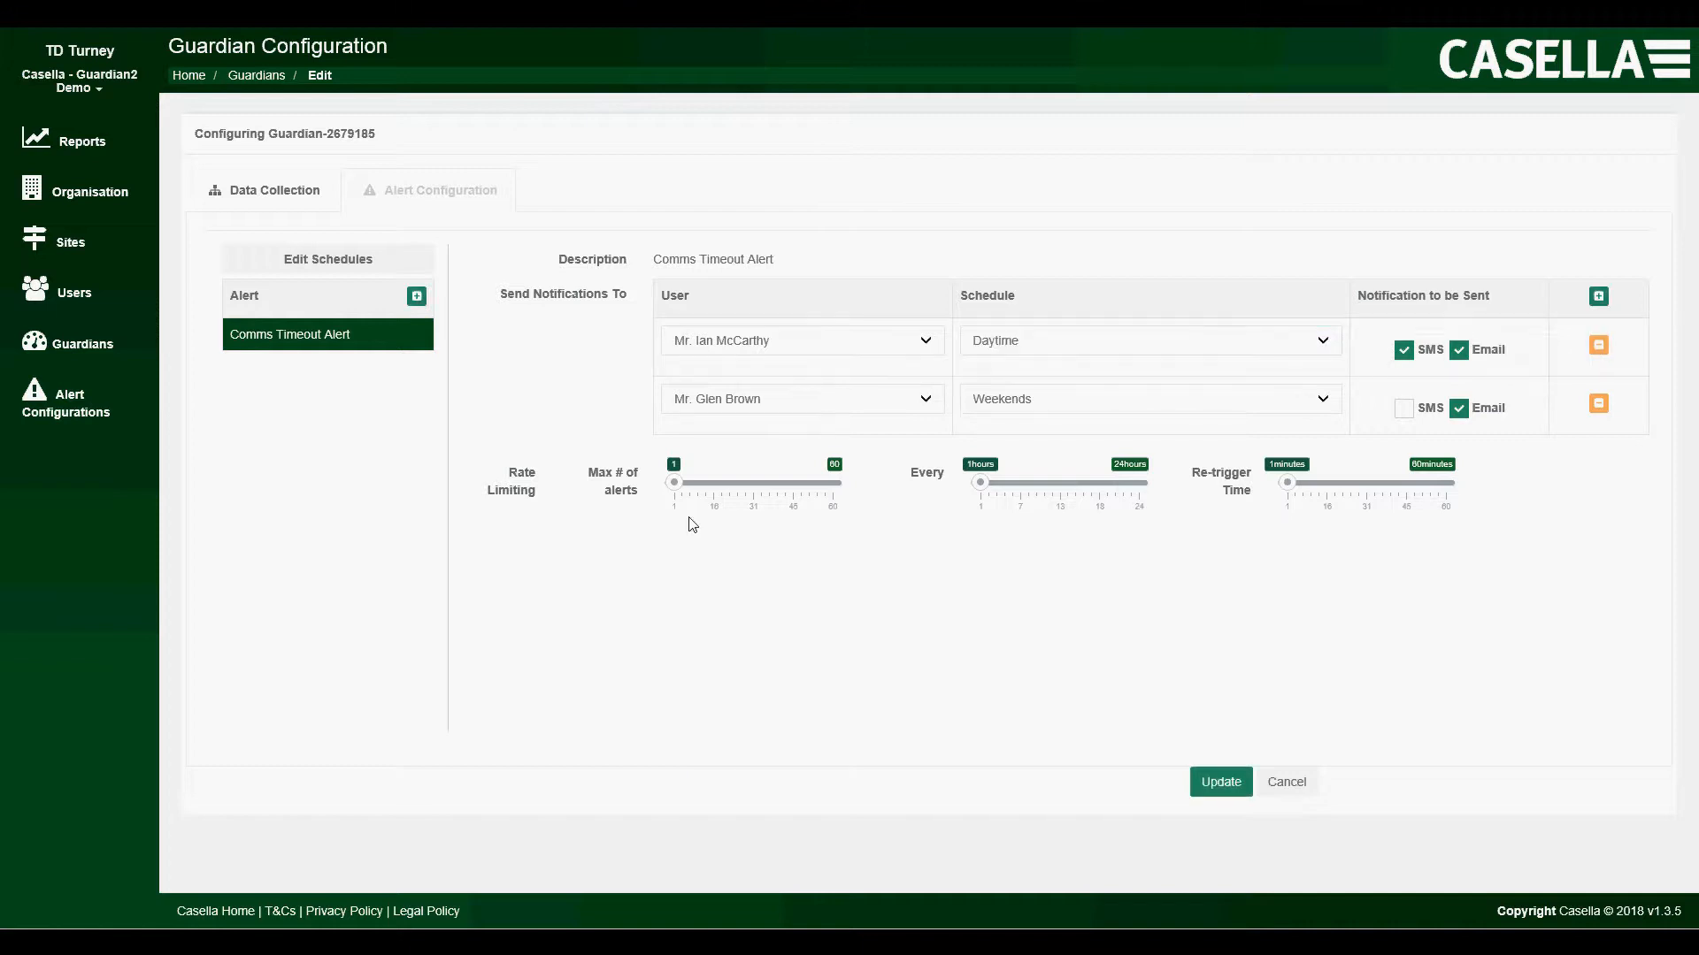
Save the updated alert configuration and reboot the Guardian.
{"action": "left_click_drag", "start_coordinate": [678, 489], "coordinate": [676, 493]}
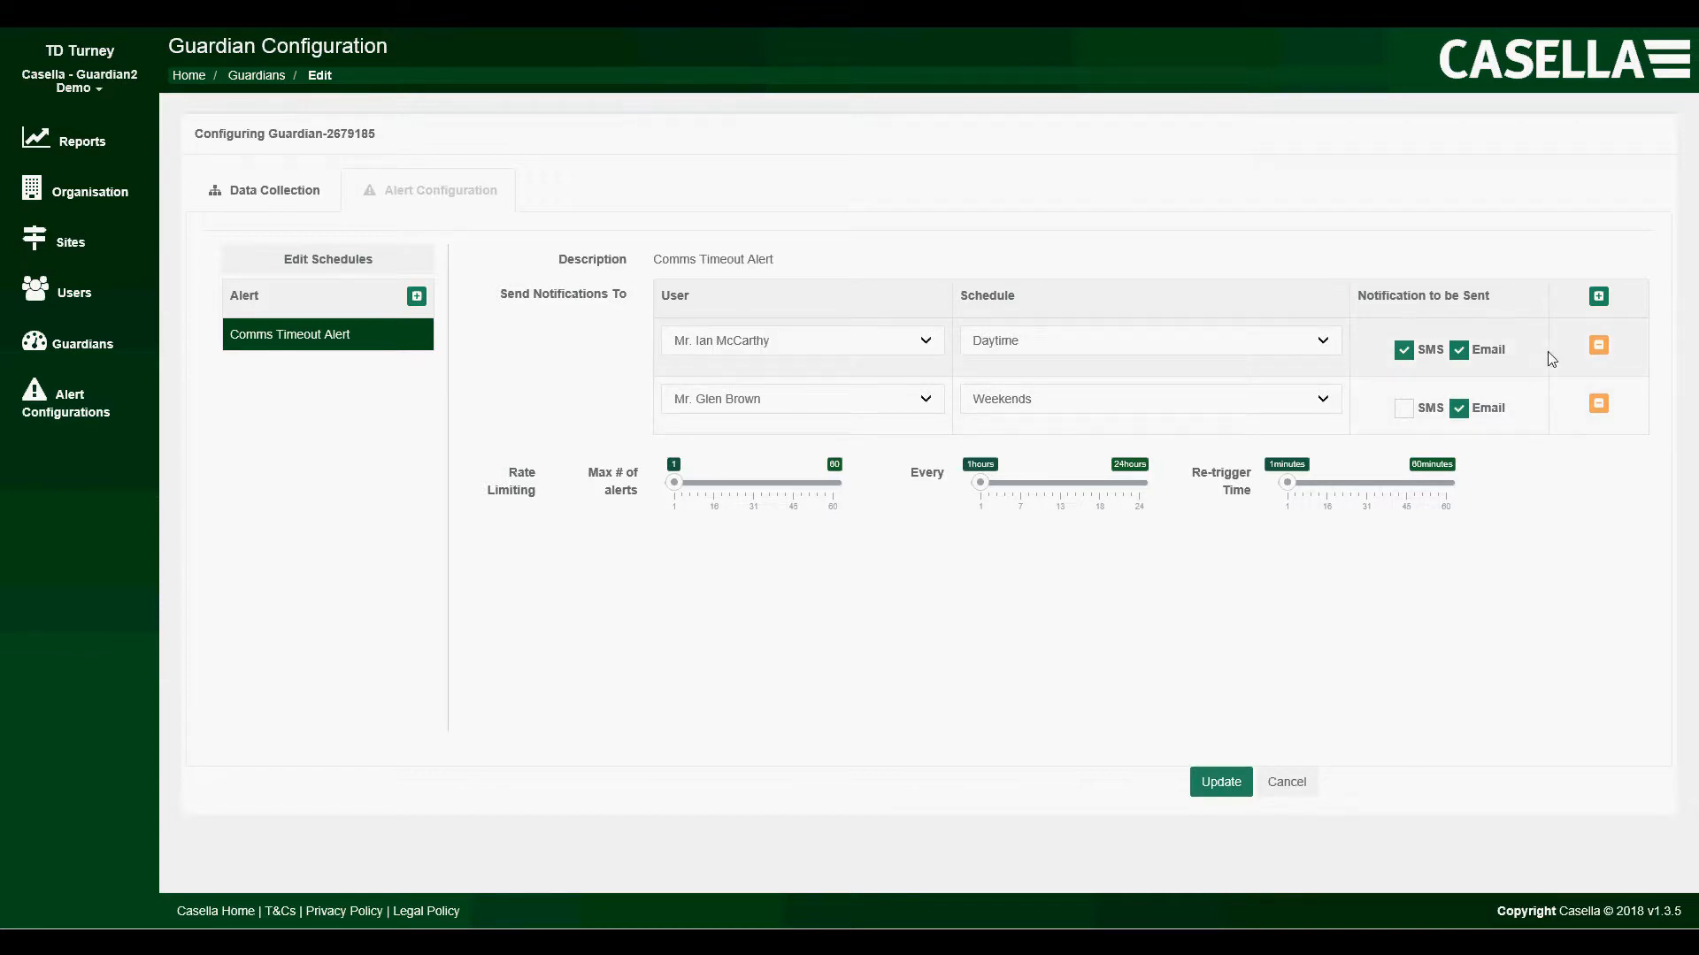
{"action": "left_click", "coordinate": [1221, 783]}
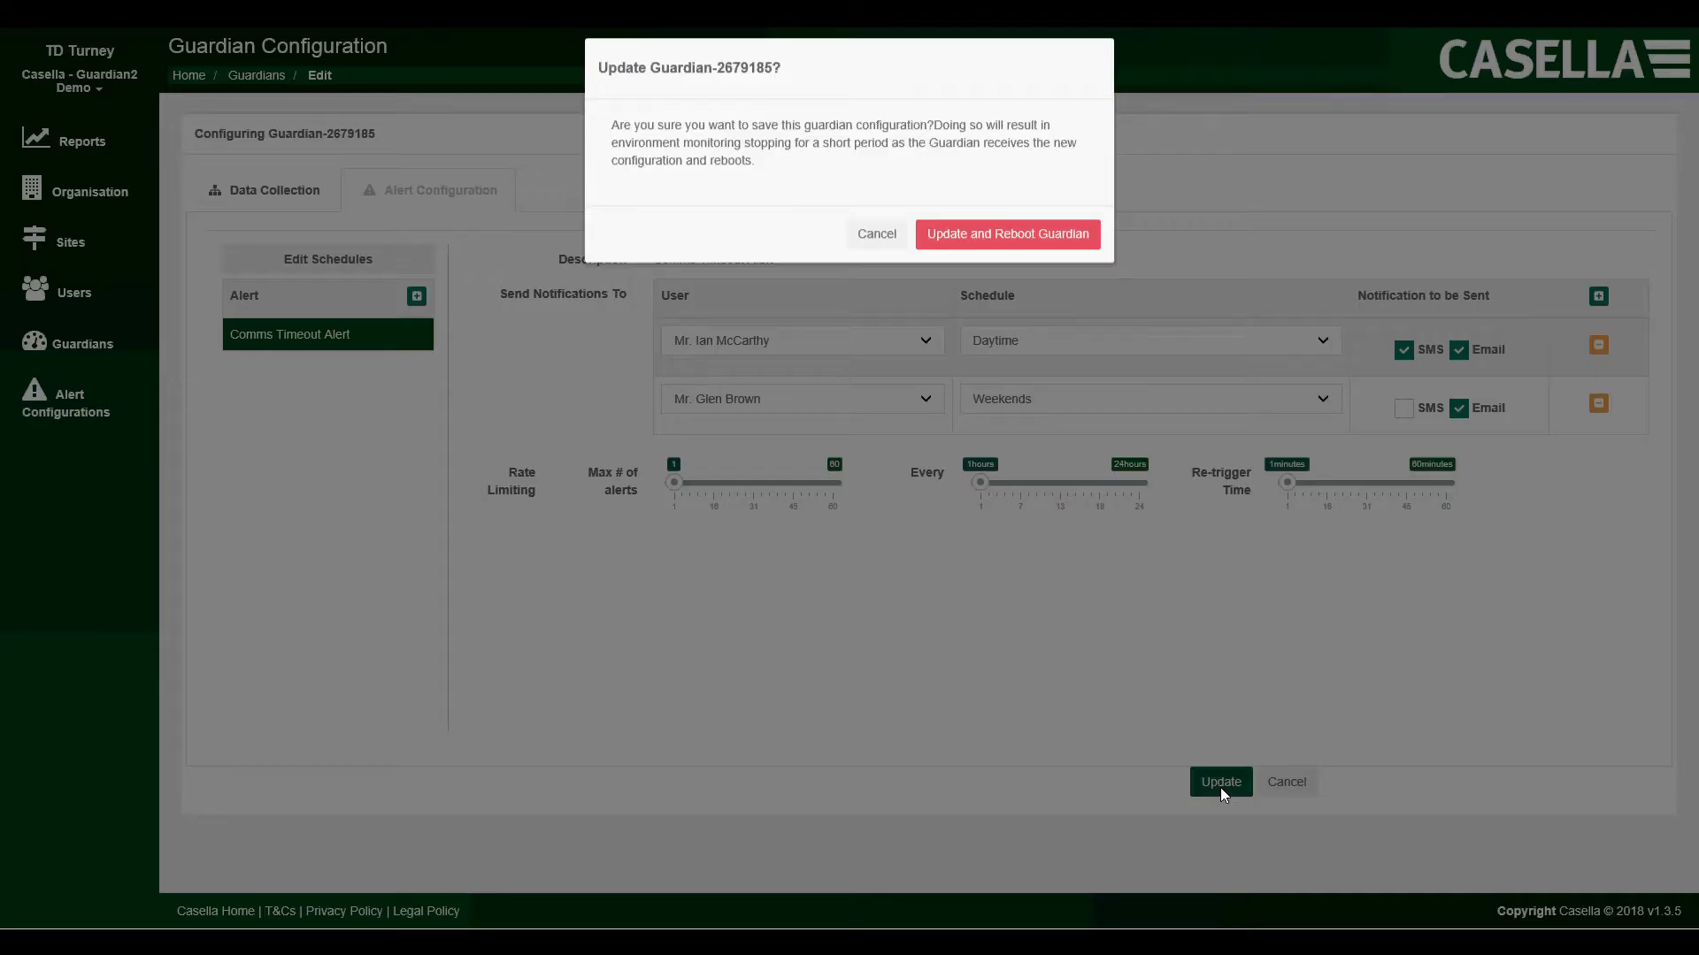
{"action": "left_click", "coordinate": [988, 250]}
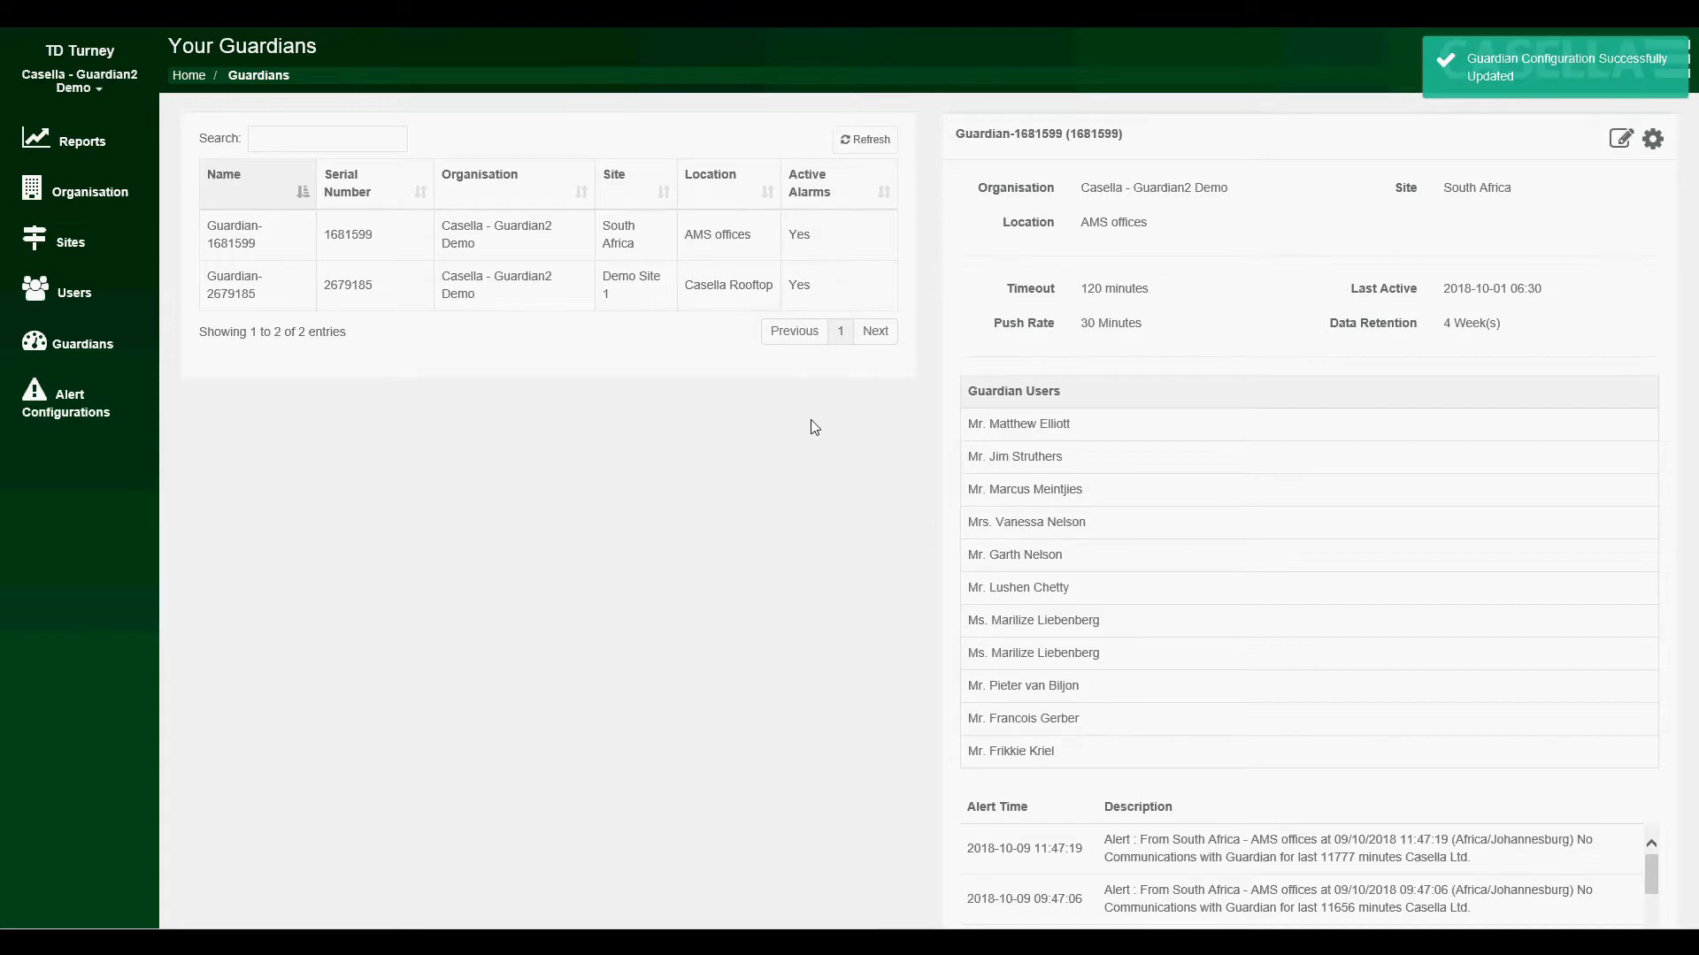
Reopen the Casella Rooftop Guardian's alert configuration and add a new alert described as "Dust Limit".
{"action": "left_click", "coordinate": [687, 301]}
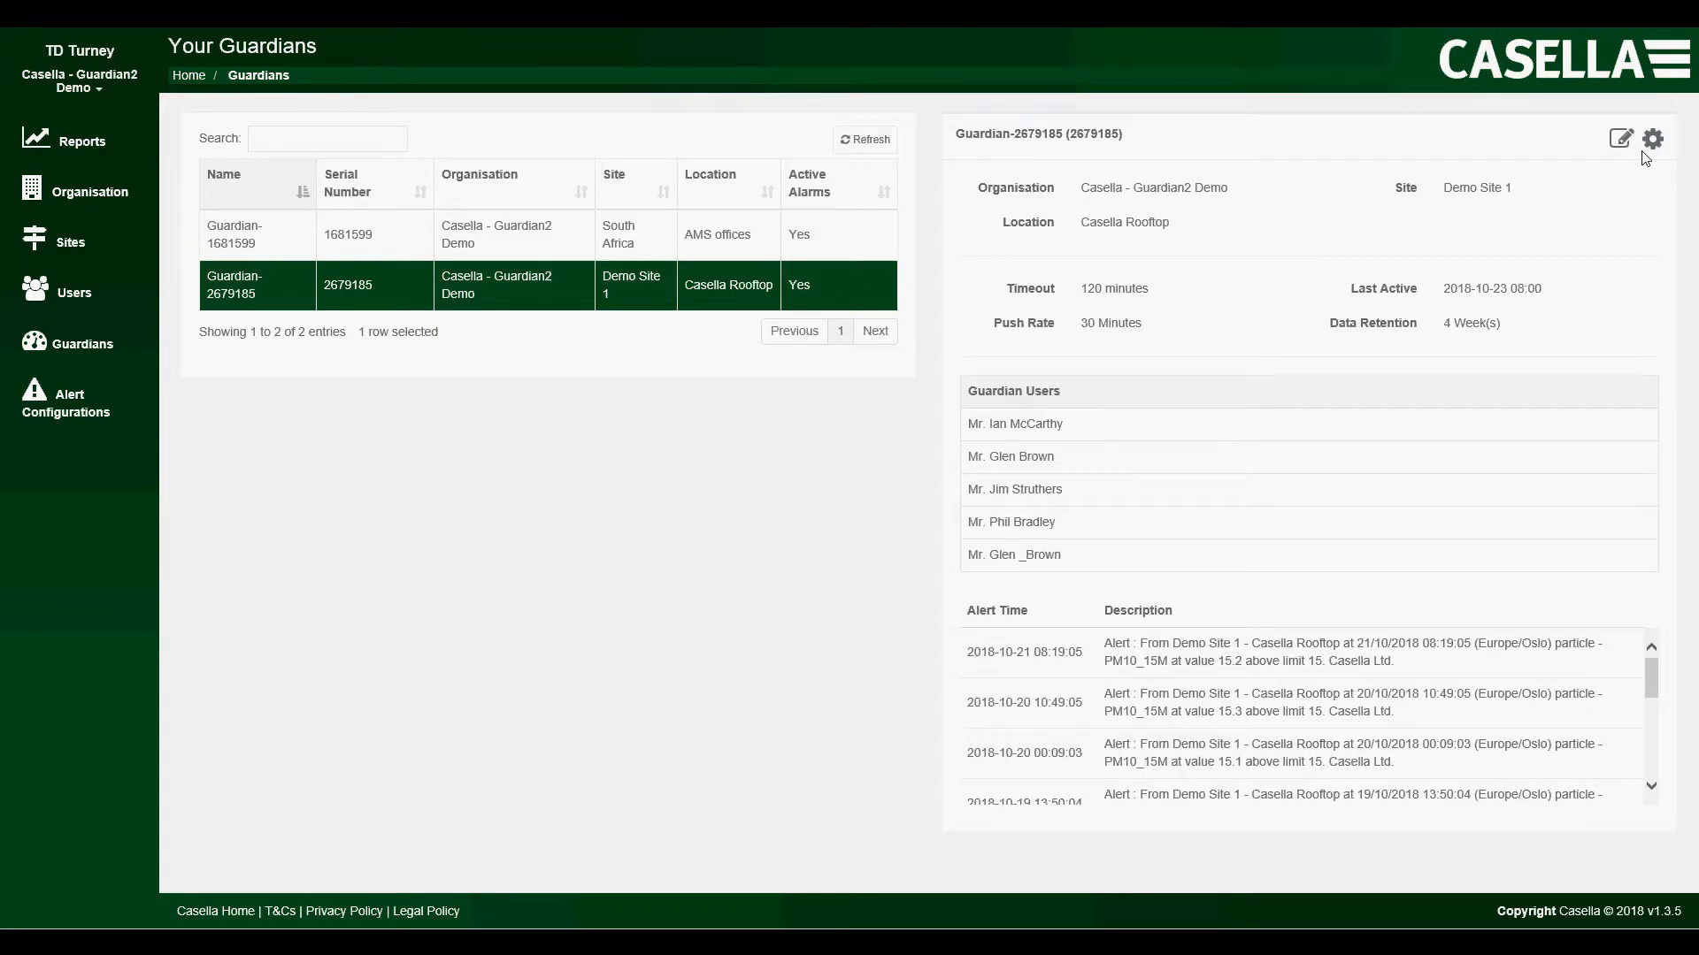
{"action": "left_click", "coordinate": [1651, 139]}
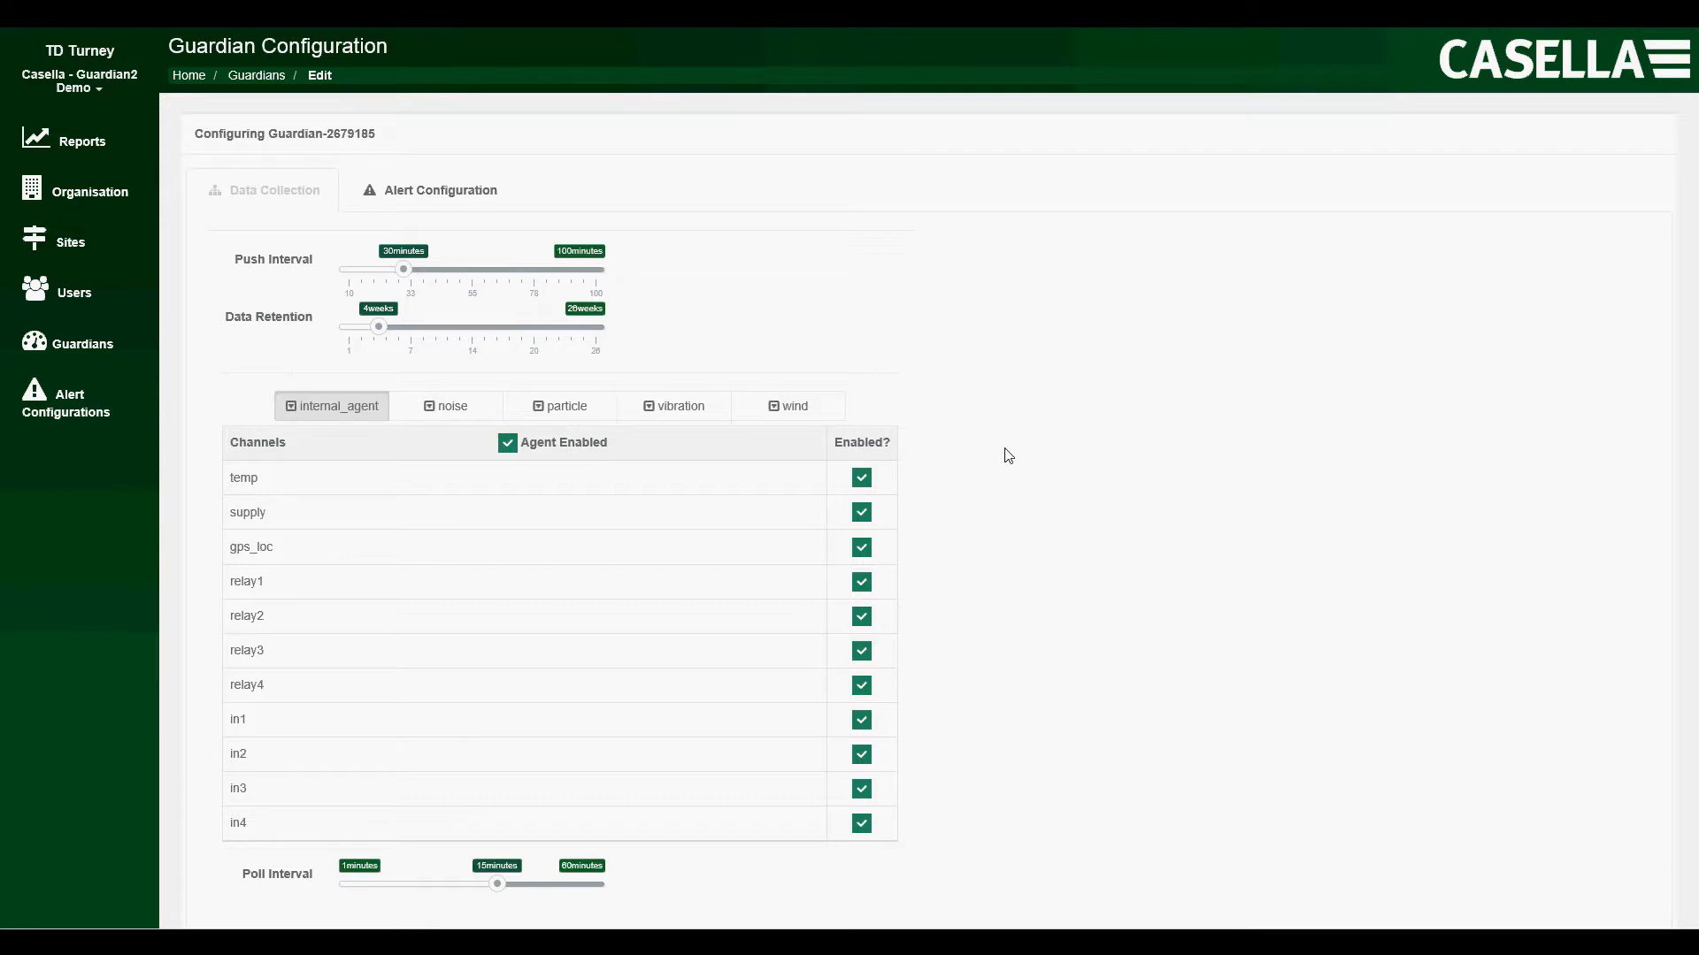
{"action": "left_click", "coordinate": [446, 194]}
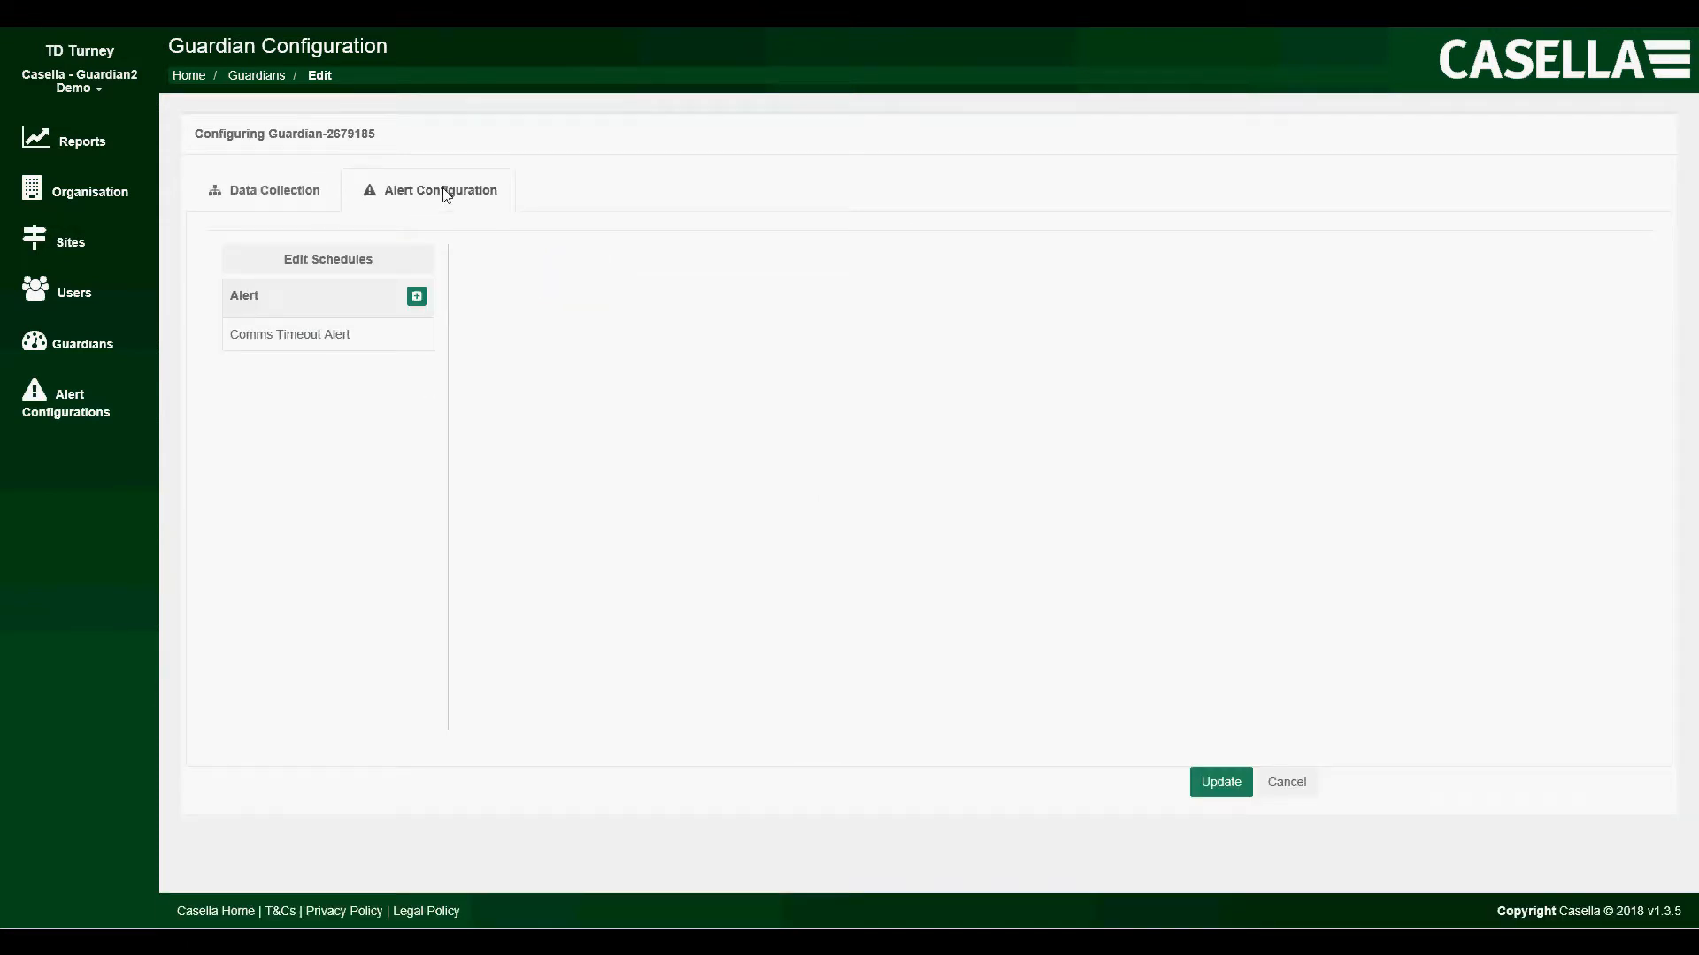
{"action": "left_click", "coordinate": [416, 297]}
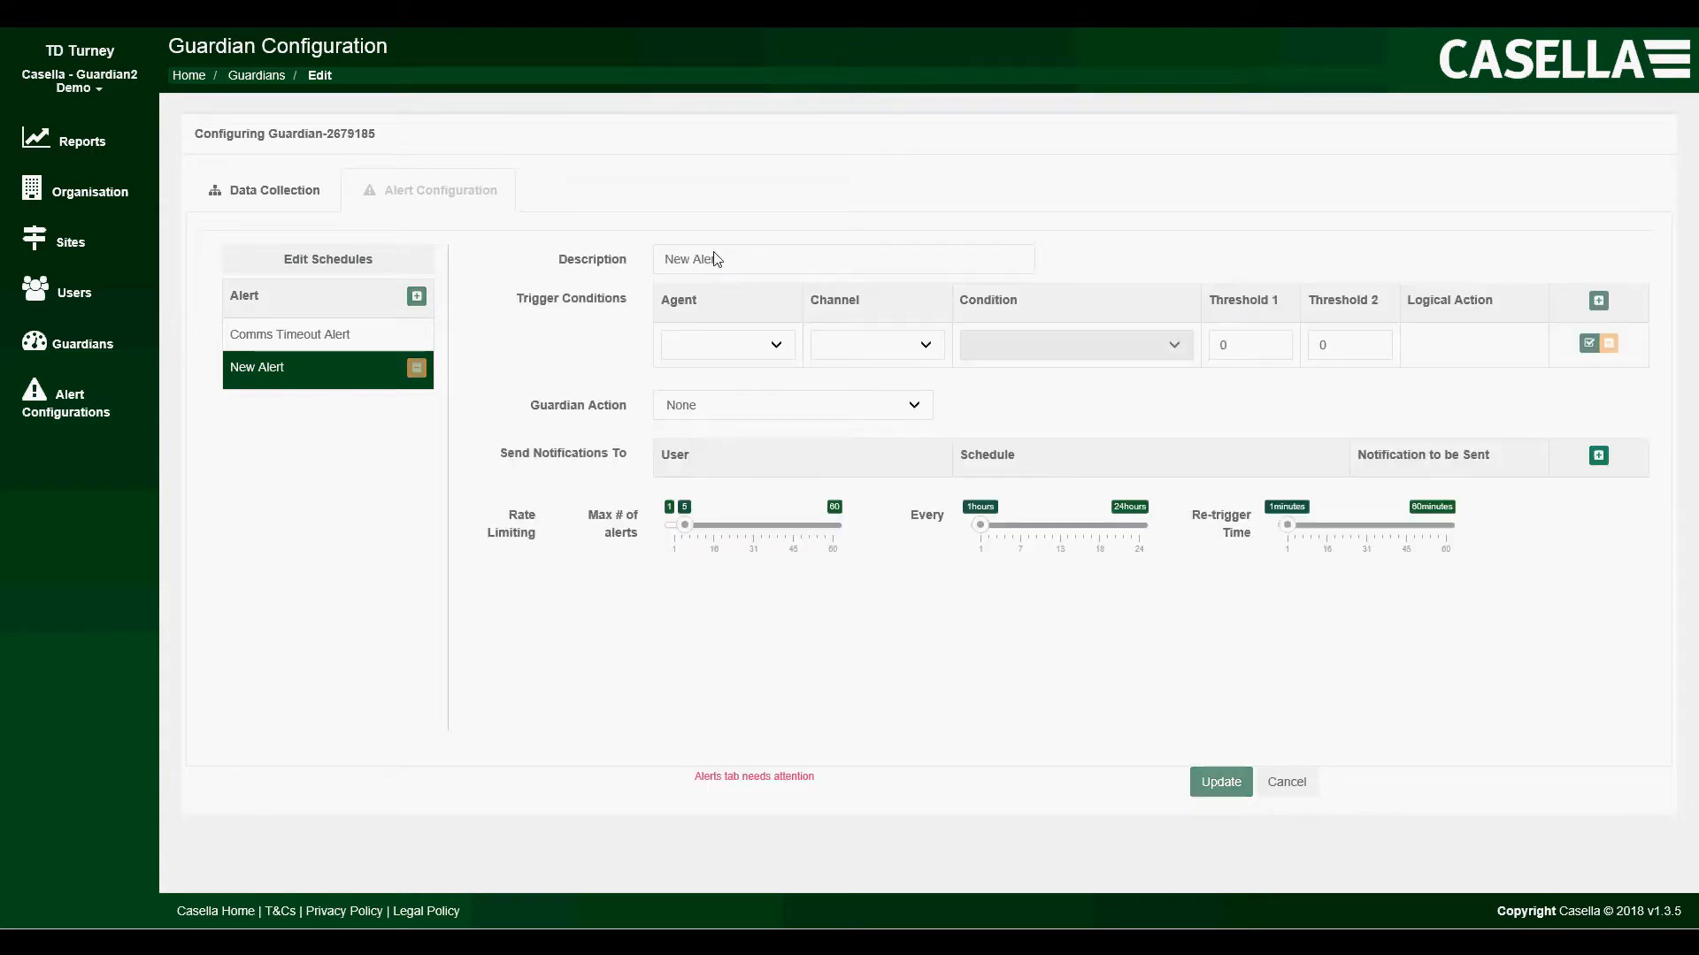
{"action": "left_click_drag", "start_coordinate": [716, 259], "coordinate": [659, 262]}
{"action": "type", "text": "Du"}
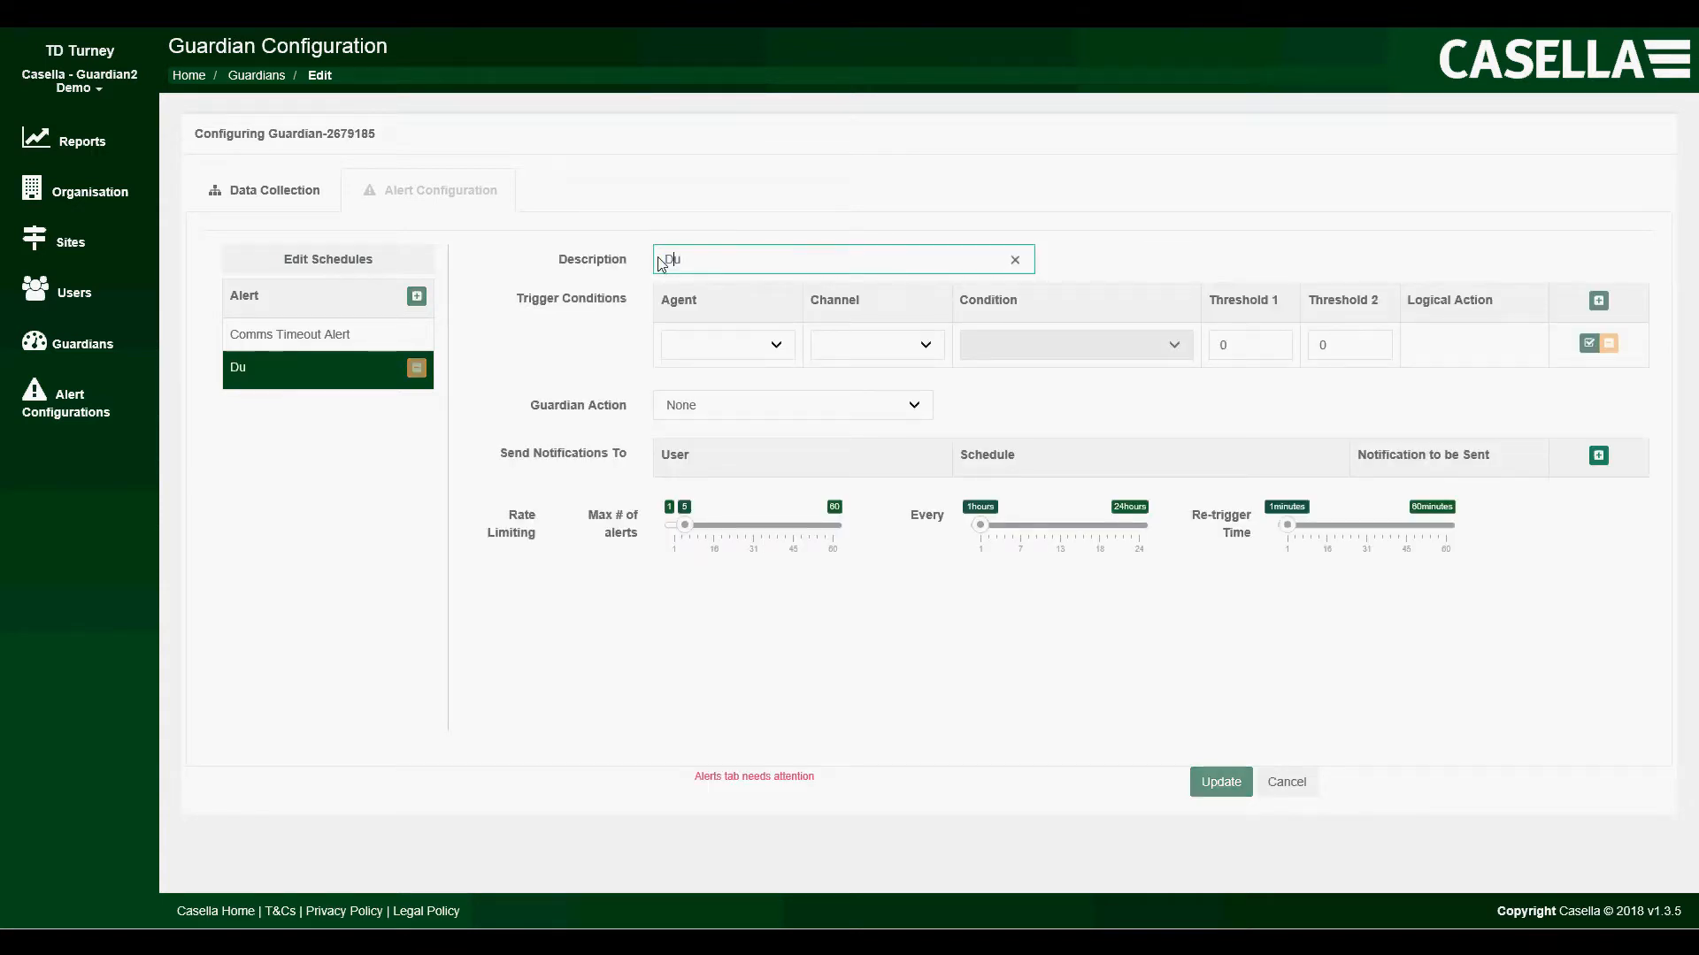
{"action": "type", "text": "st Limit"}
Set the Dust Limit trigger's agent to particle and its channel to PM10_1H.
{"action": "left_click", "coordinate": [763, 357]}
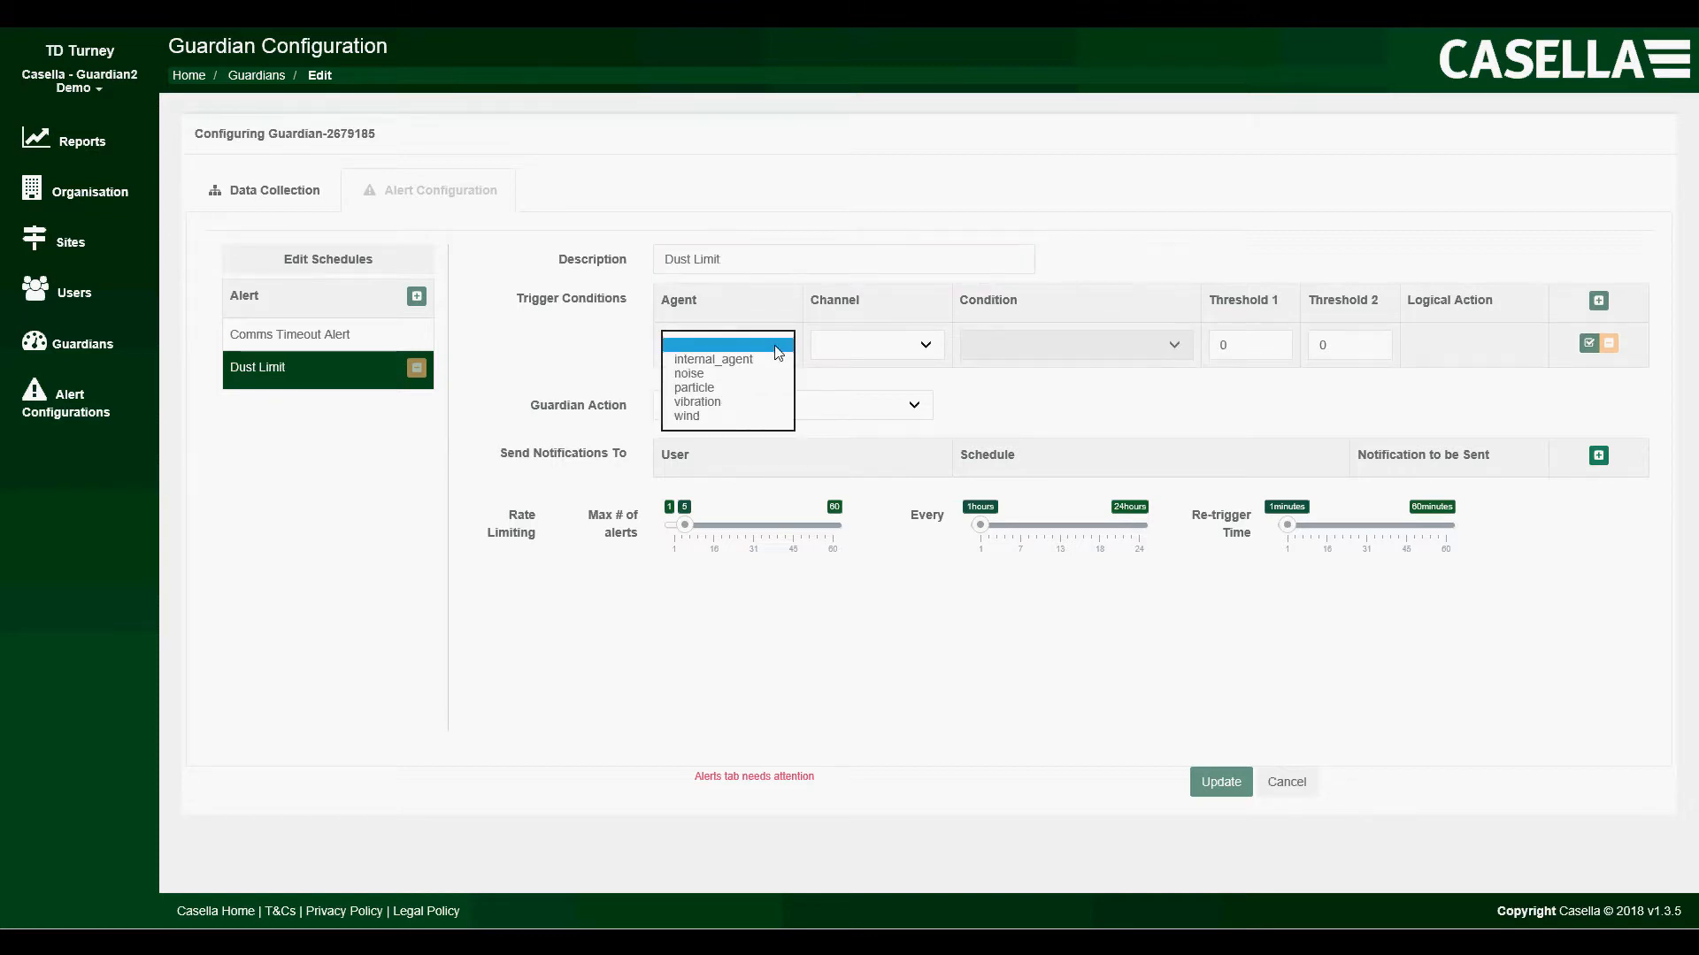
{"action": "left_click", "coordinate": [713, 389]}
{"action": "left_click", "coordinate": [713, 344]}
{"action": "left_click", "coordinate": [713, 389]}
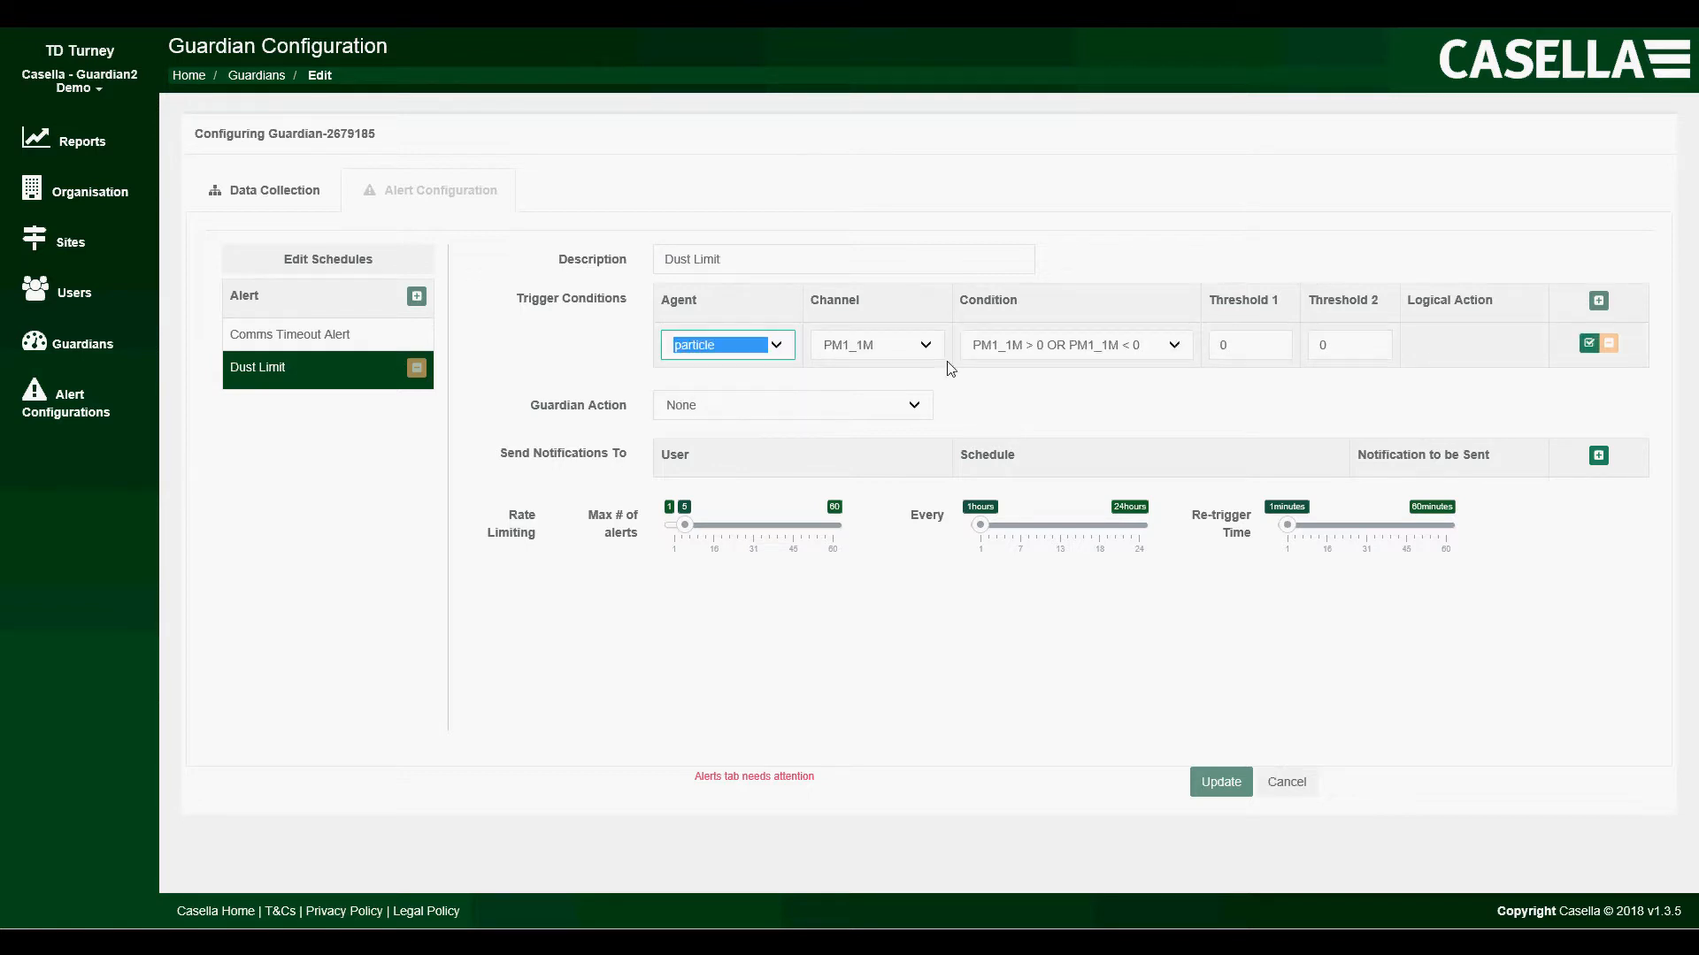
{"action": "left_click", "coordinate": [929, 351]}
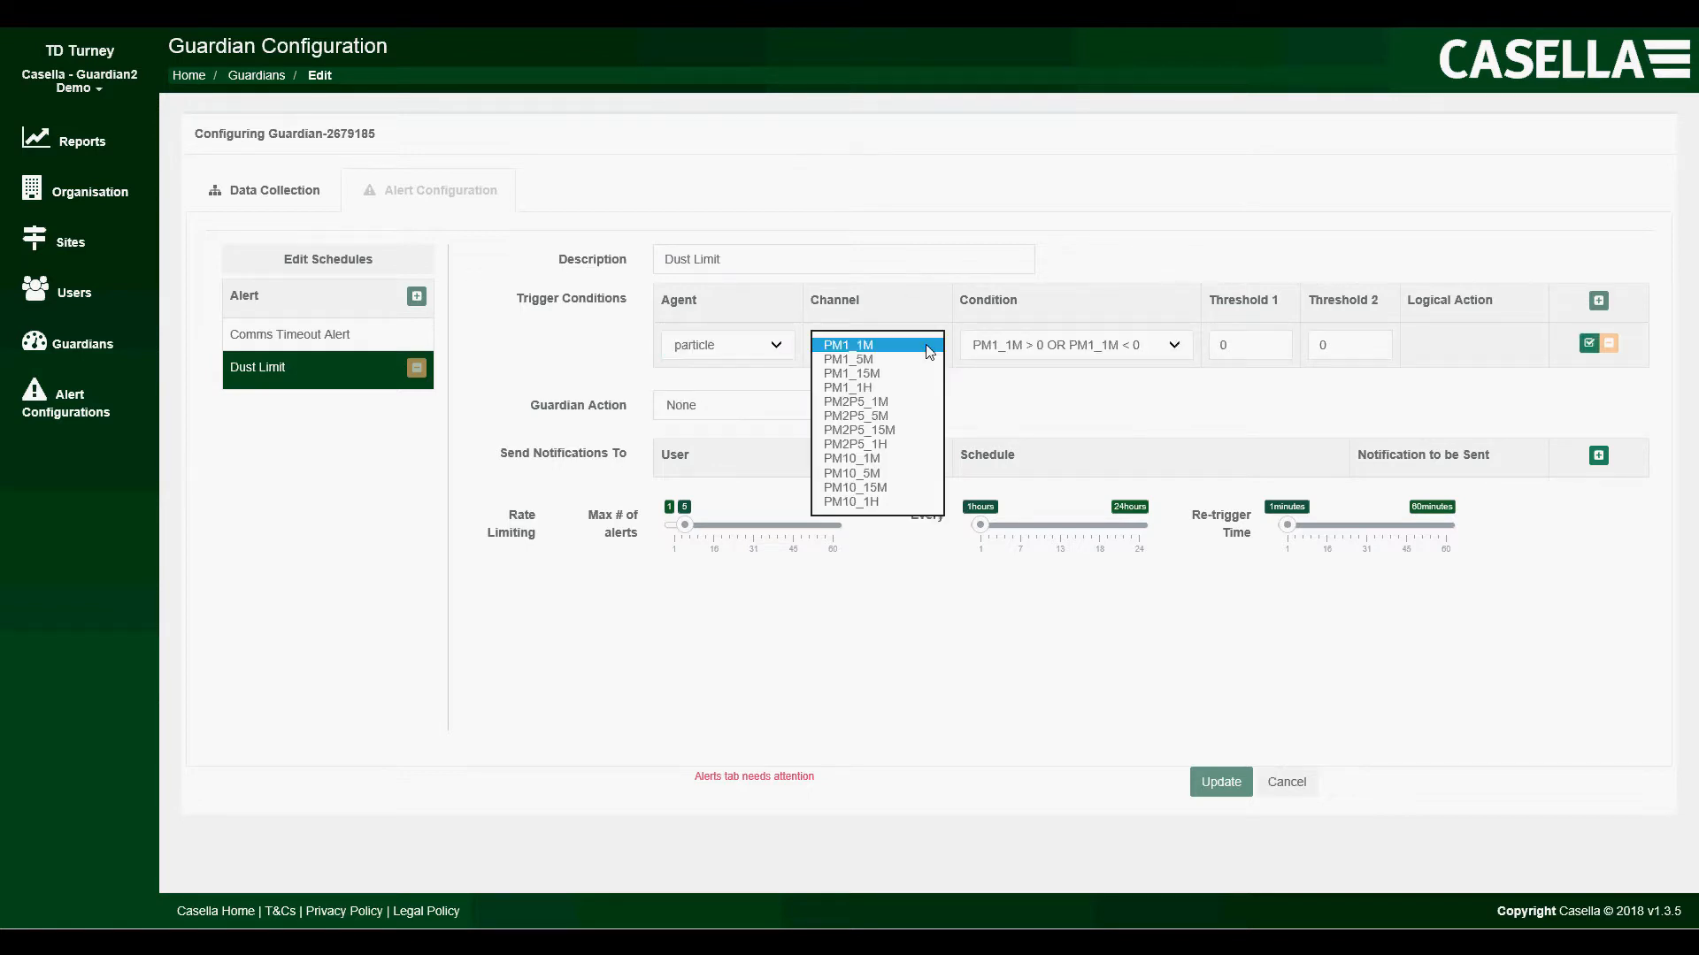
{"action": "left_click", "coordinate": [851, 505]}
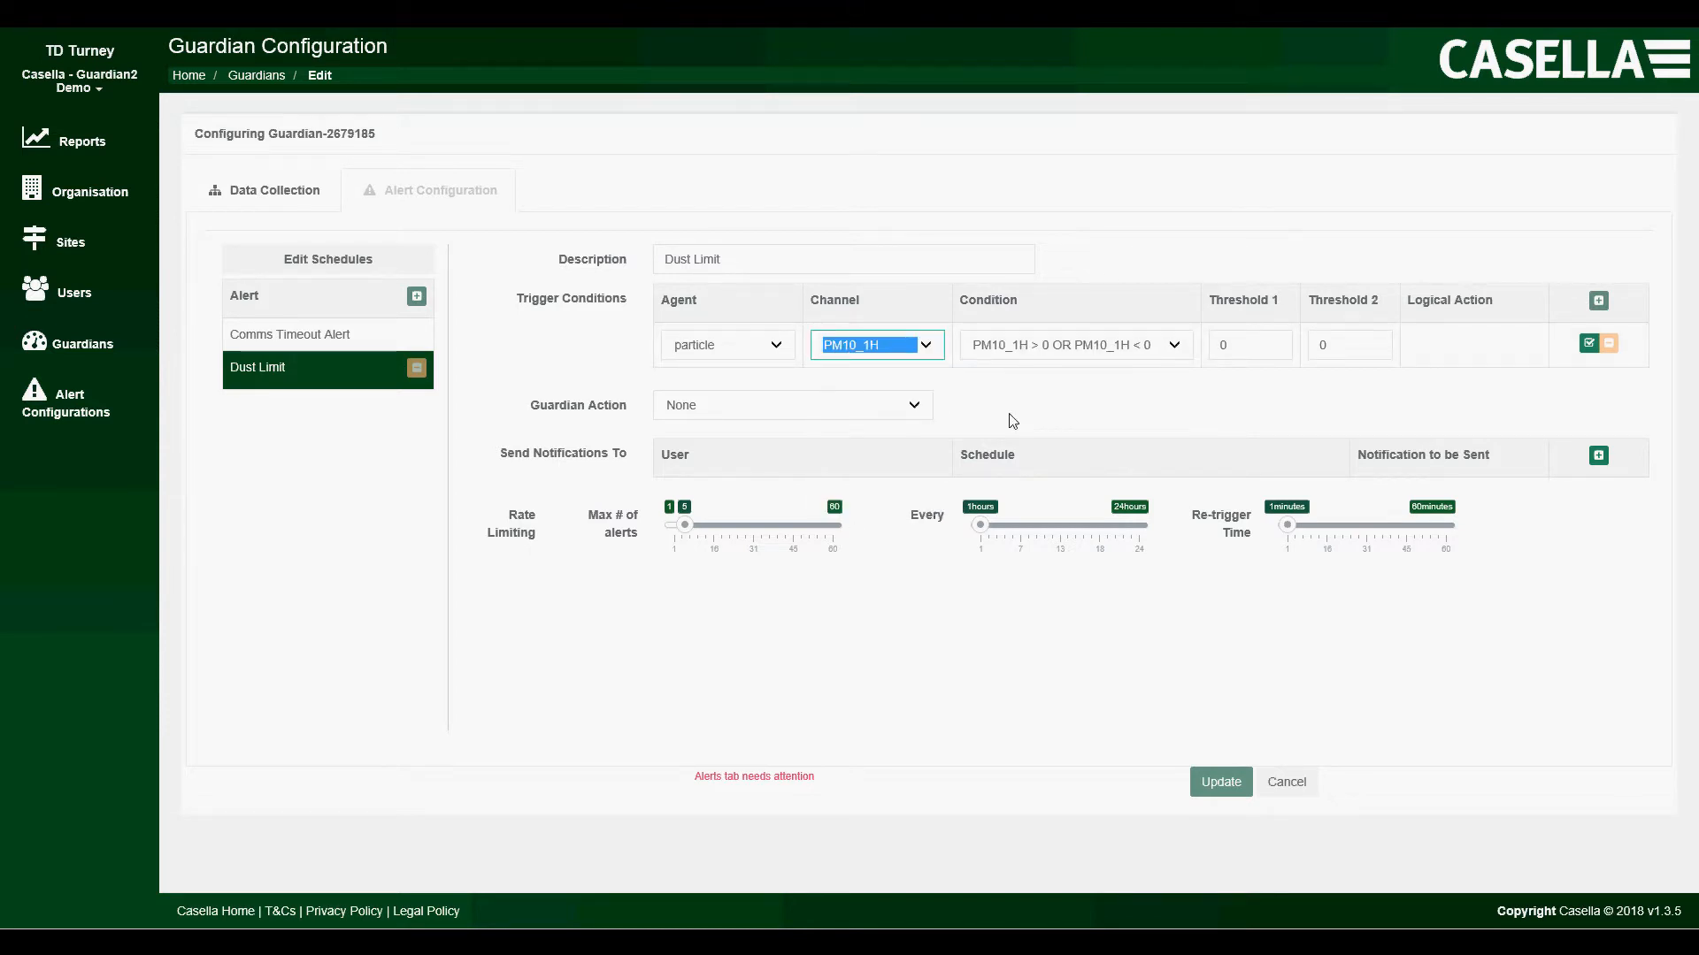
Make the Dust Limit alert trigger when PM10_1H is greater than a threshold of 150, and confirm the condition.
{"action": "left_click", "coordinate": [1104, 347]}
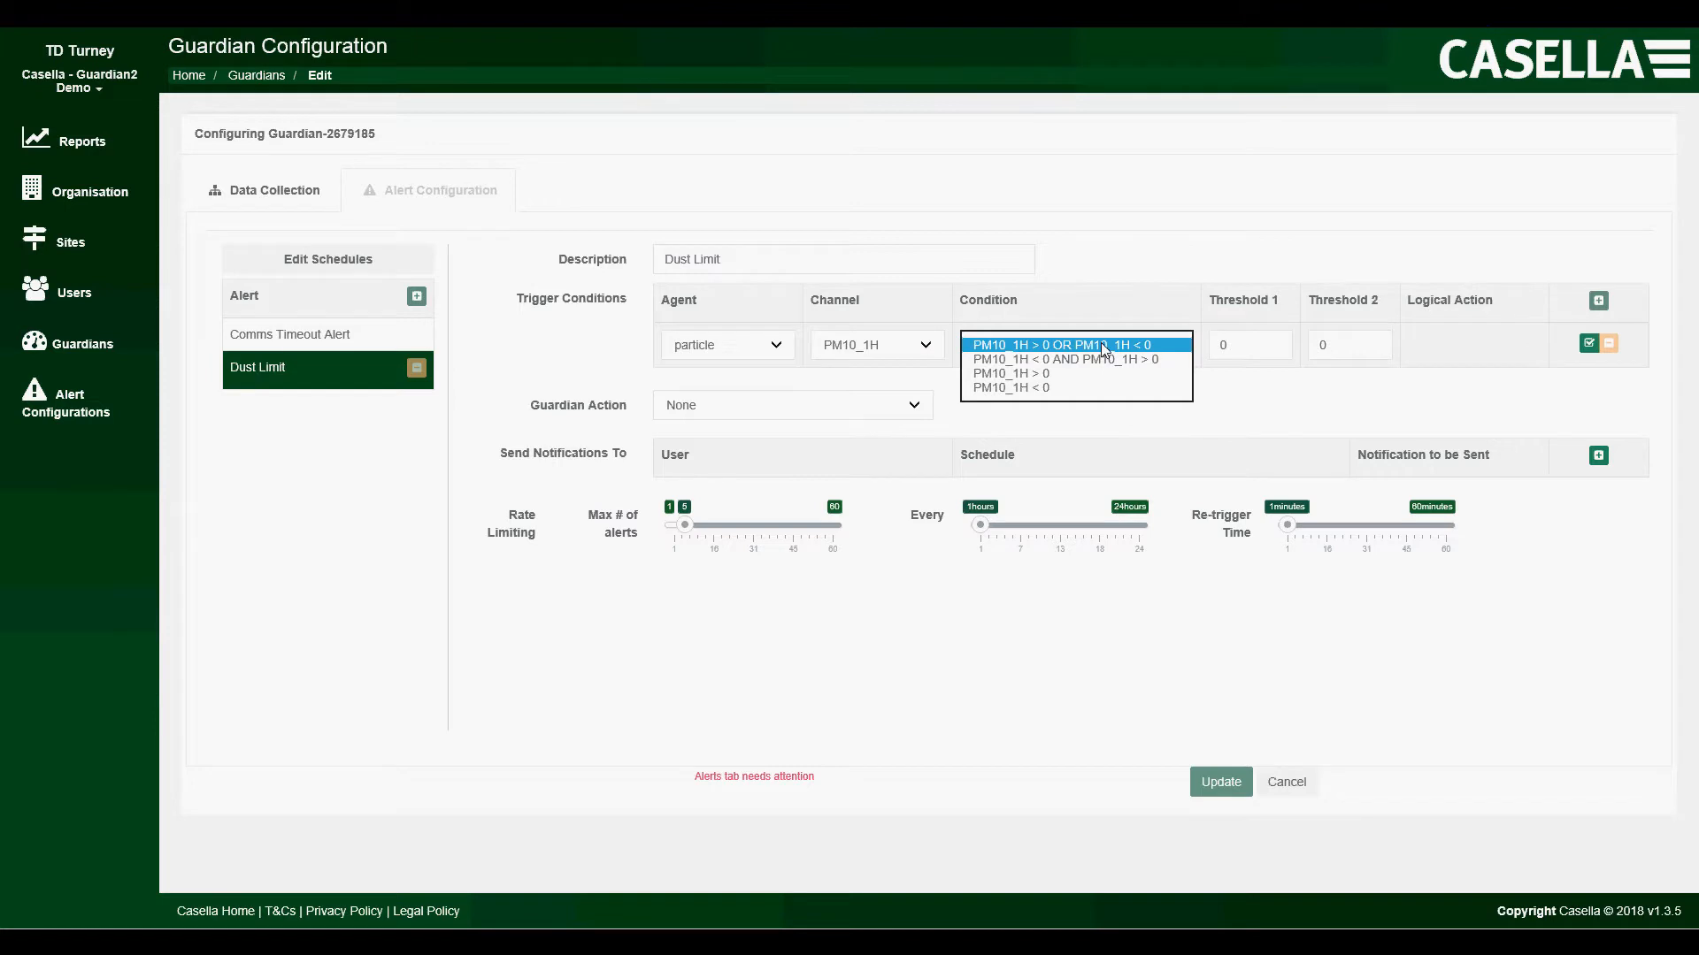
{"action": "left_click", "coordinate": [1017, 378]}
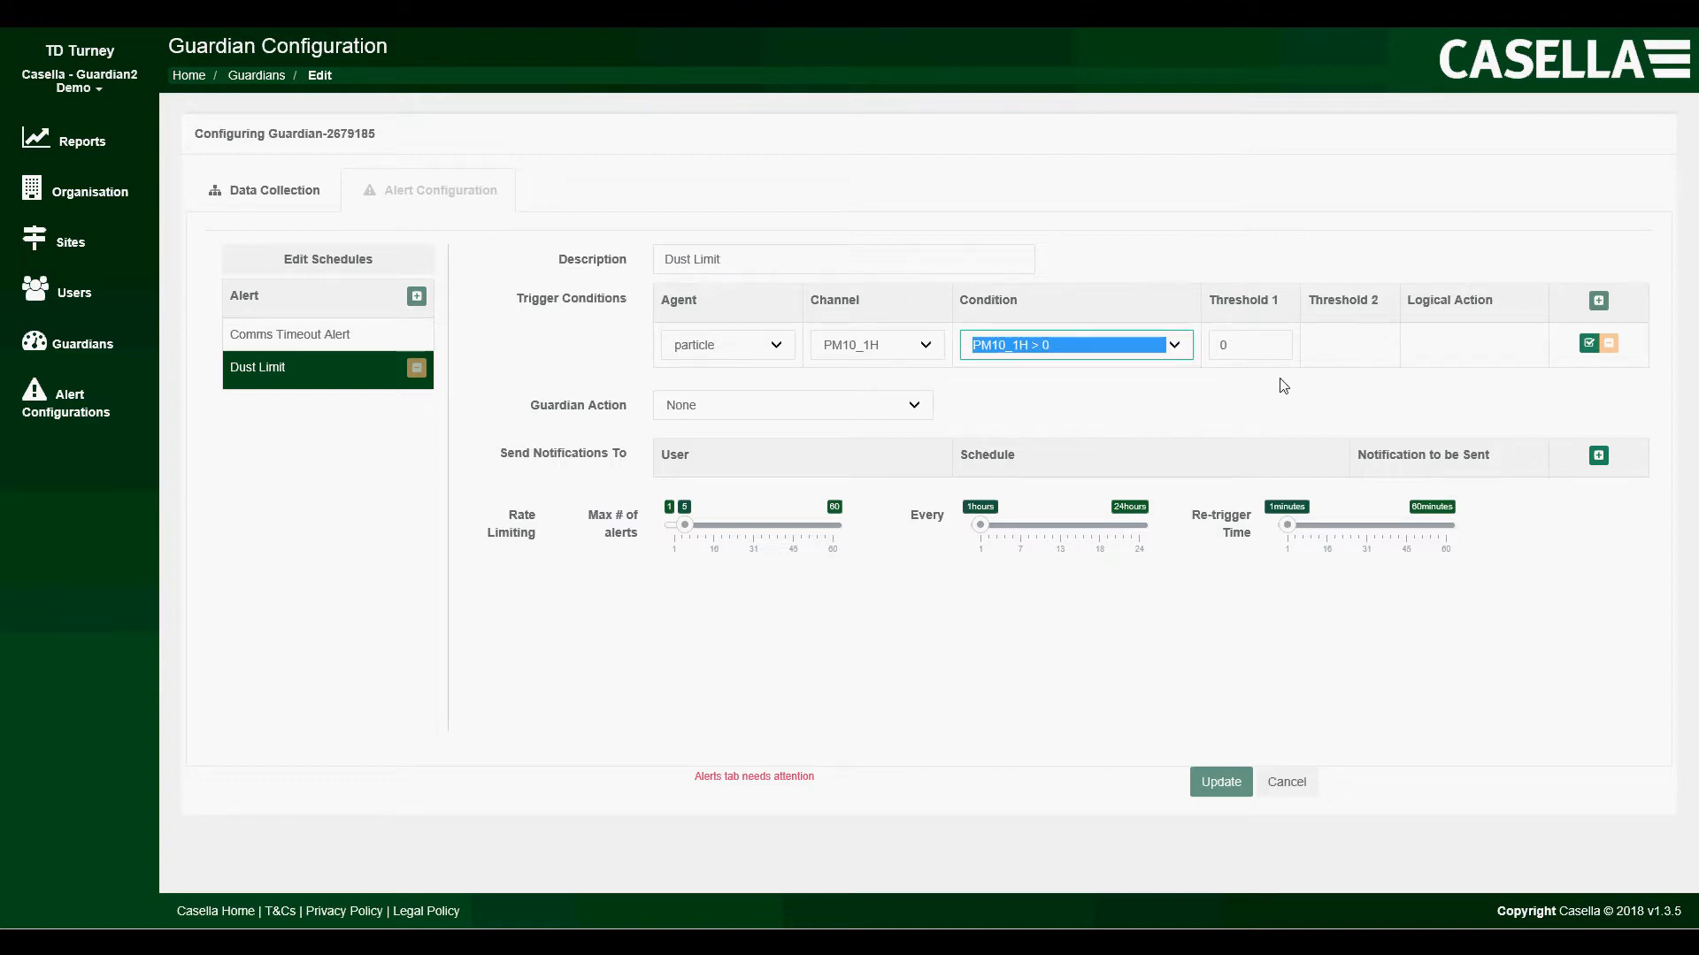
{"action": "key", "text": "Tab"}
{"action": "type", "text": "1"}
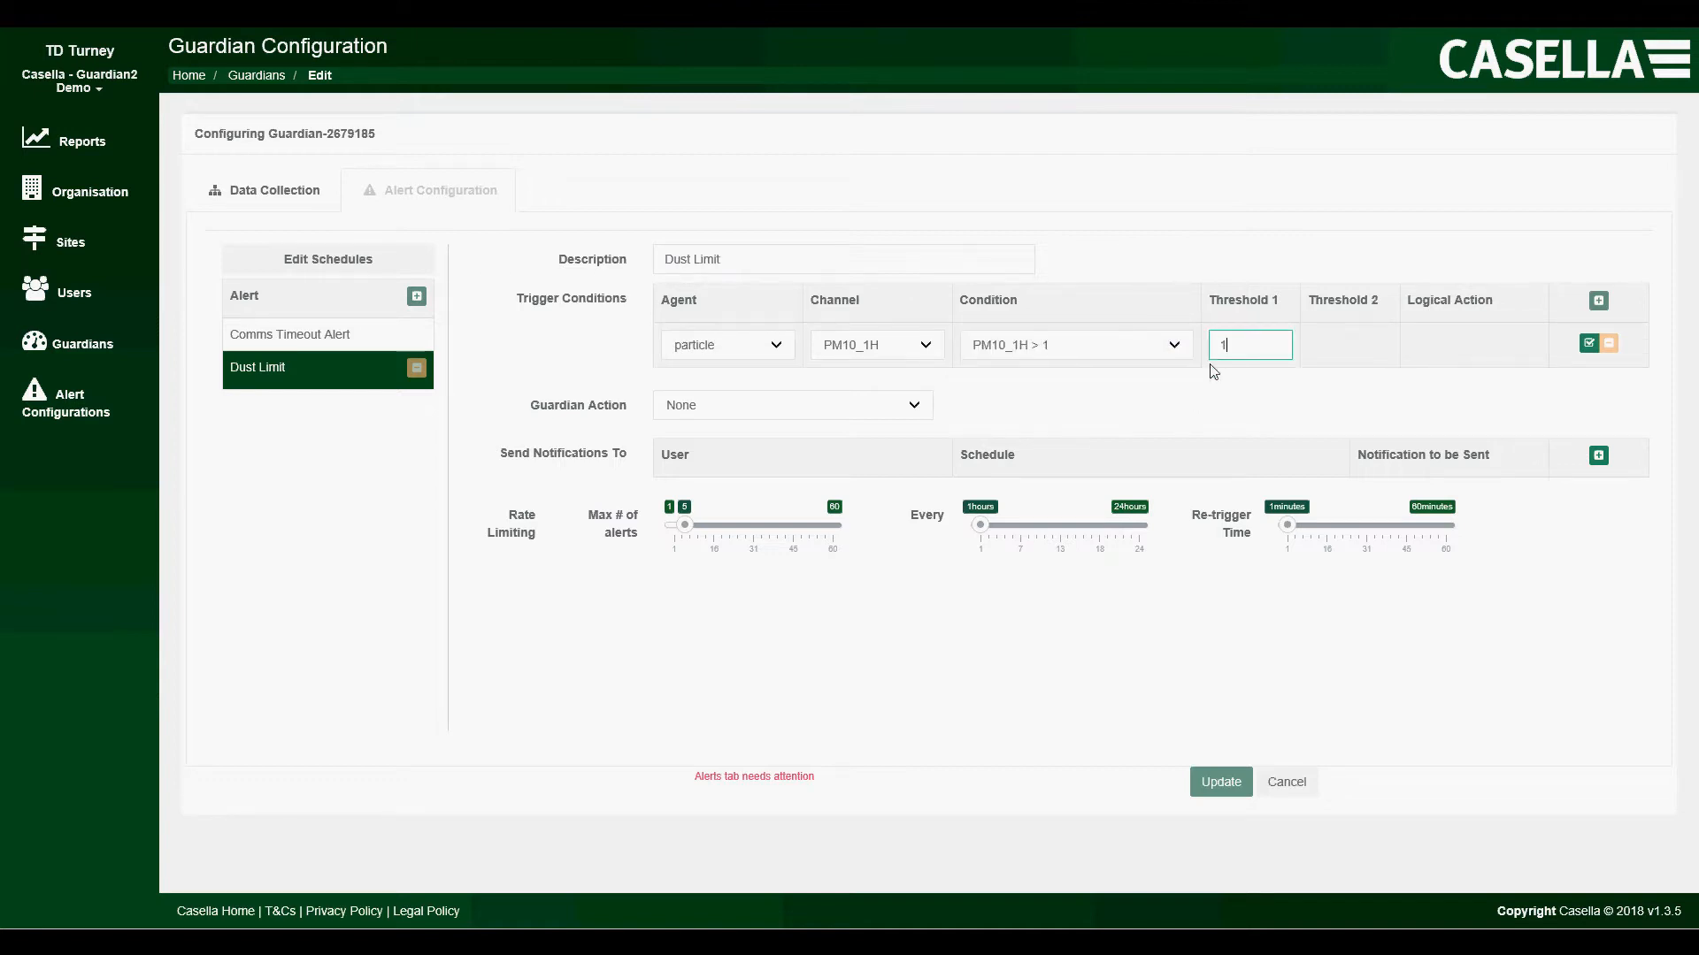
{"action": "type", "text": "50"}
{"action": "left_click", "coordinate": [1590, 345]}
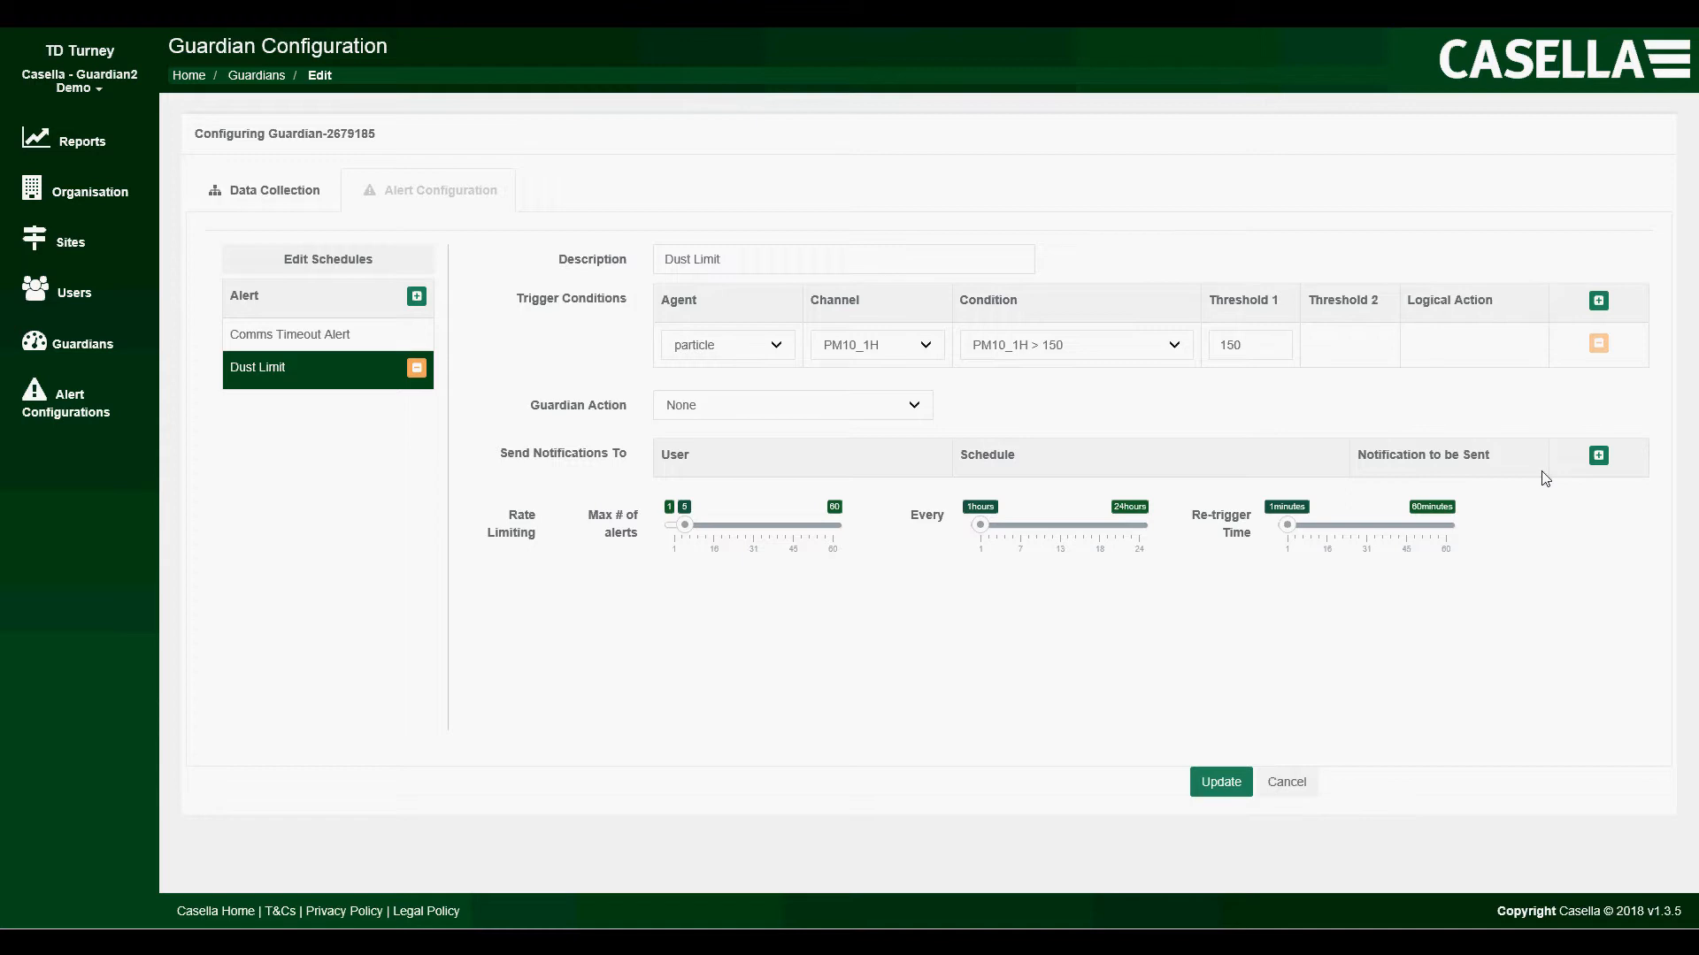
Add the first listed user as a Dust Limit notification recipient on the Weekdays schedule by Email, and confirm the entry.
{"action": "left_click", "coordinate": [1598, 456]}
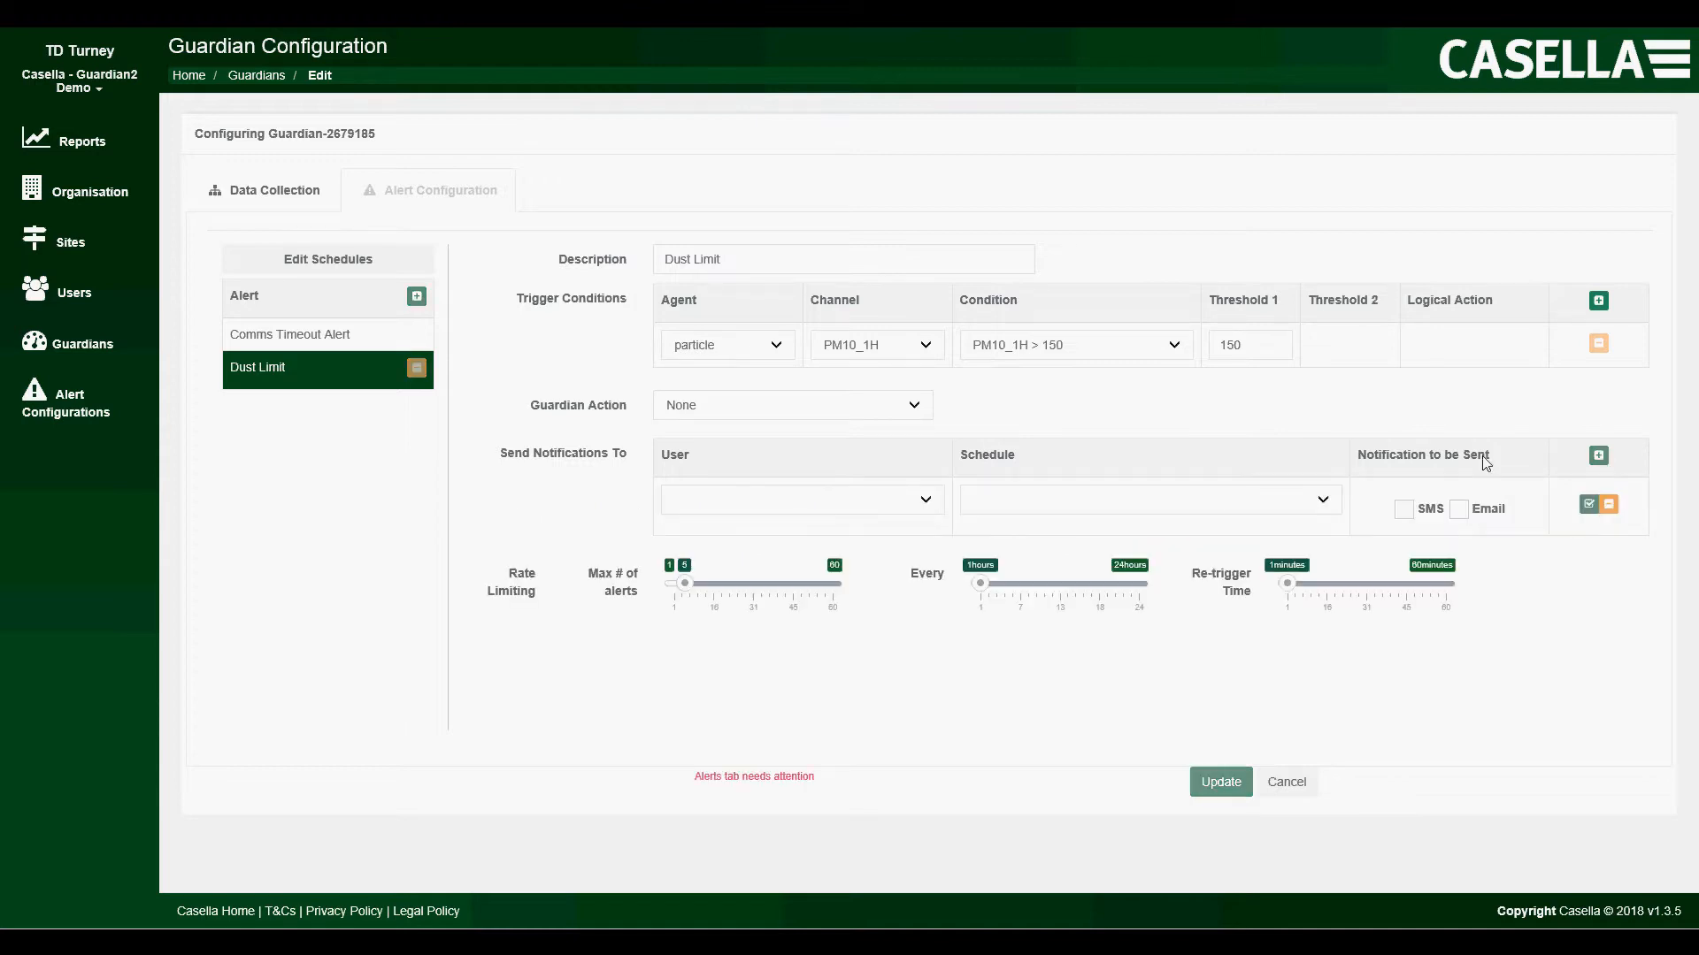
{"action": "left_click", "coordinate": [925, 501]}
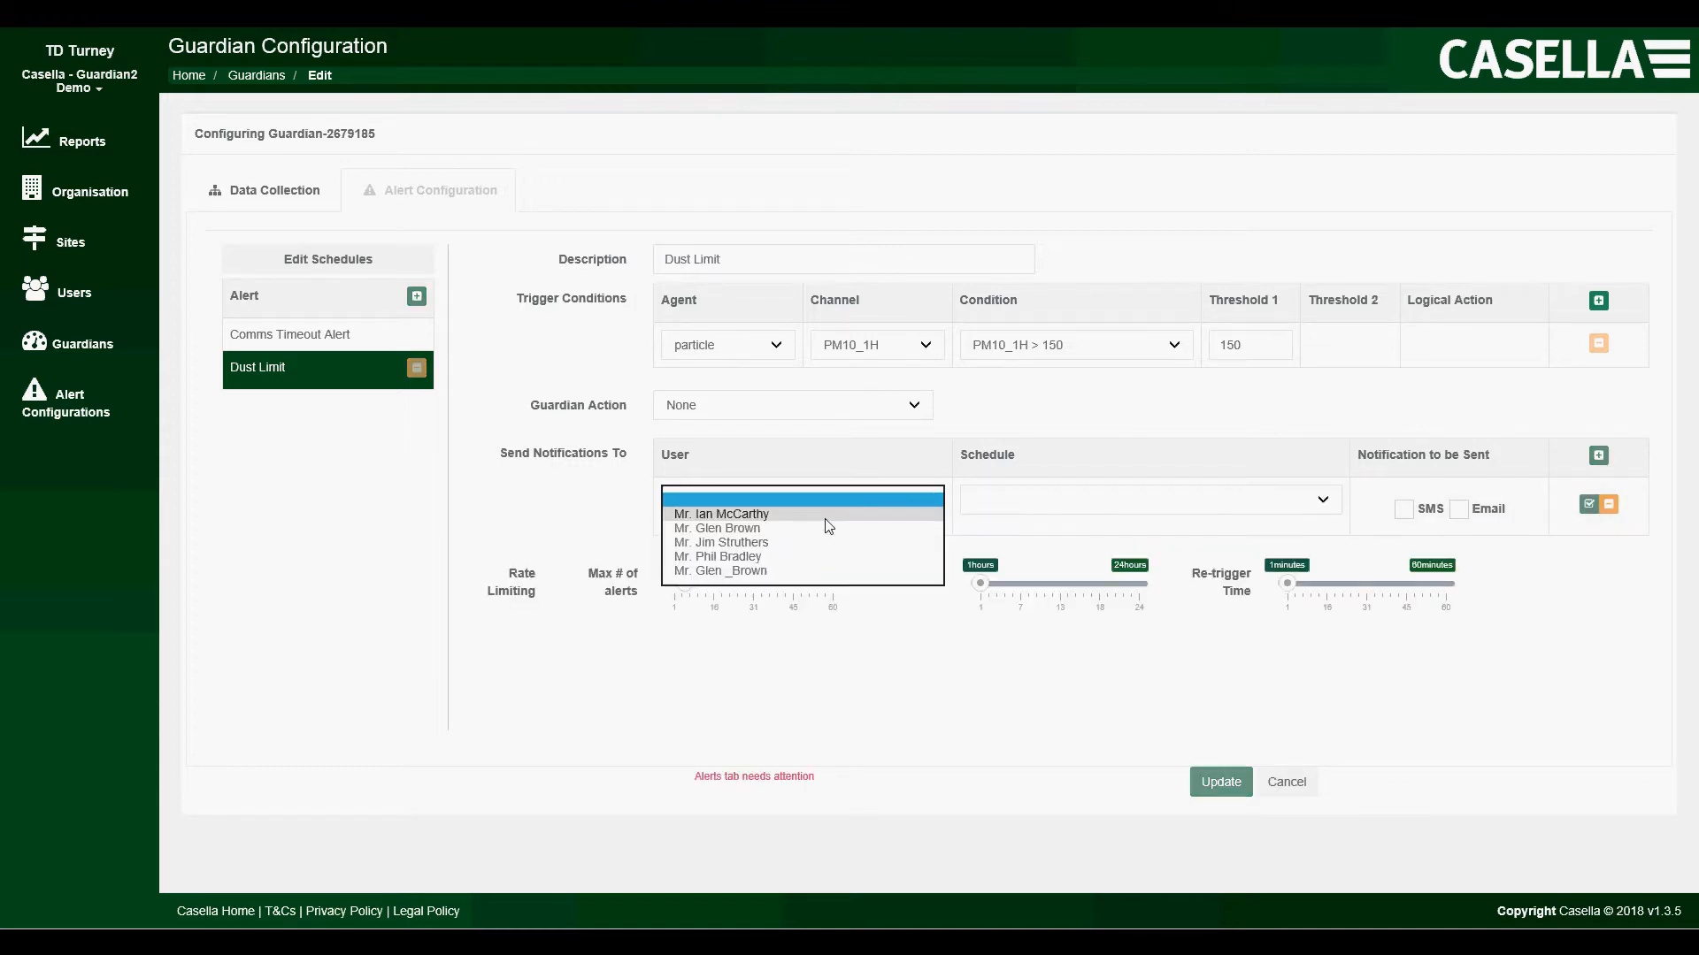
{"action": "left_click", "coordinate": [920, 506]}
{"action": "left_click", "coordinate": [1091, 508]}
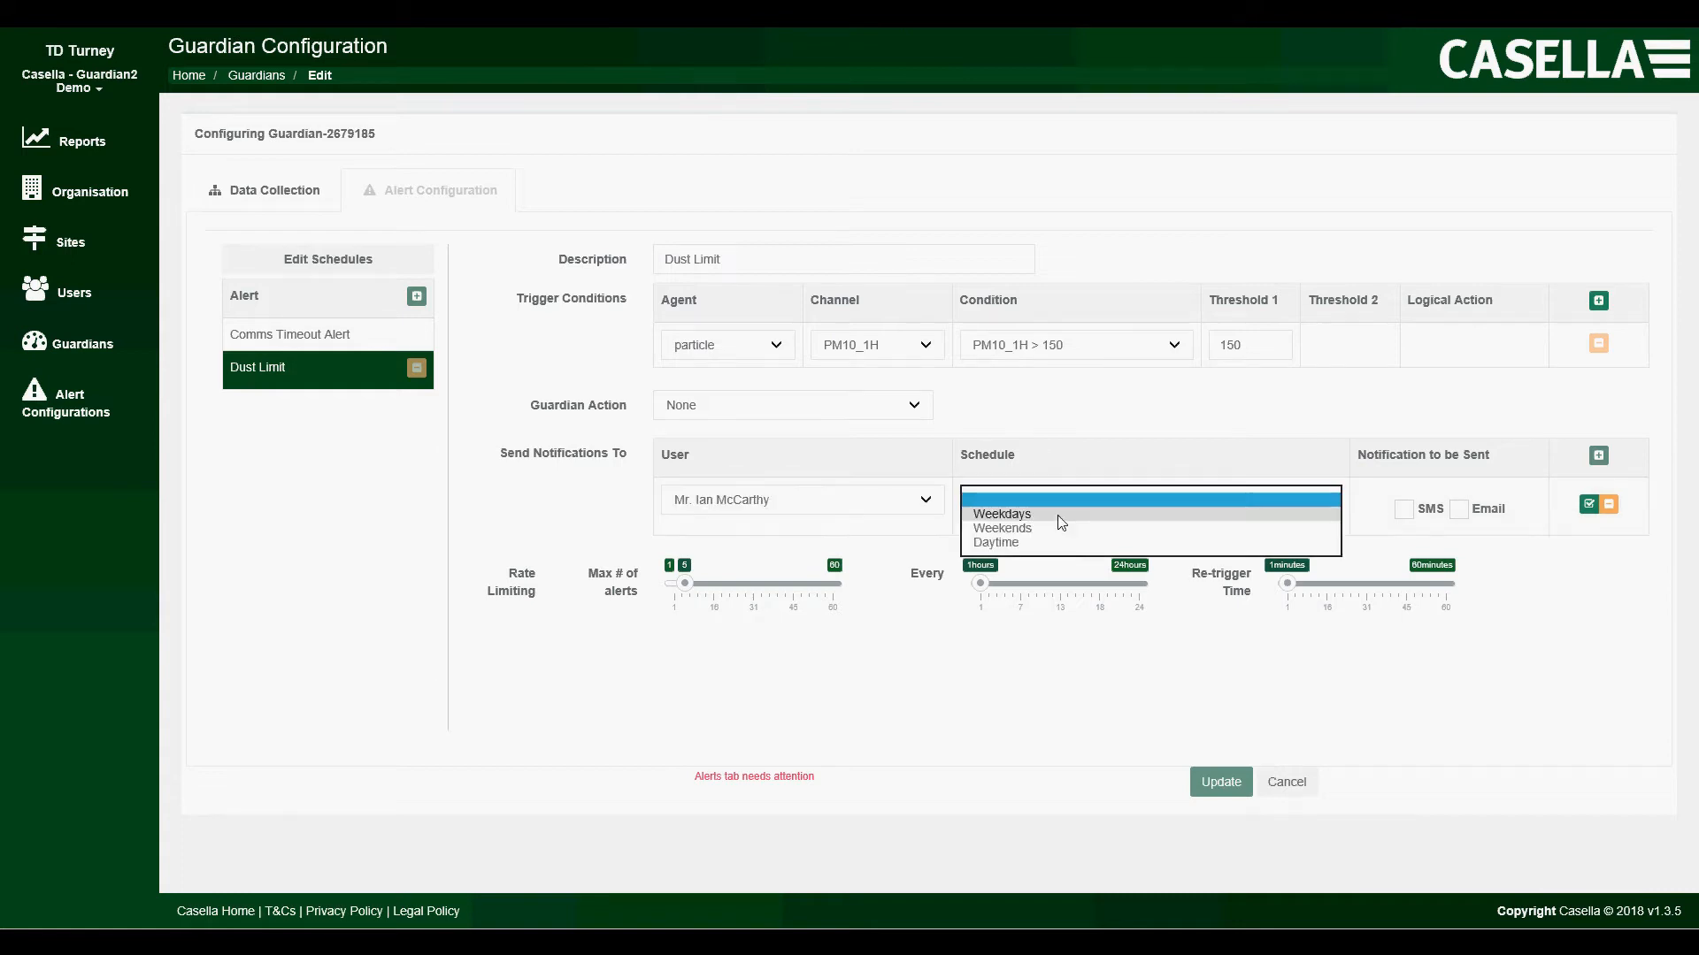
{"action": "left_click", "coordinate": [1061, 515]}
{"action": "left_click", "coordinate": [1459, 509]}
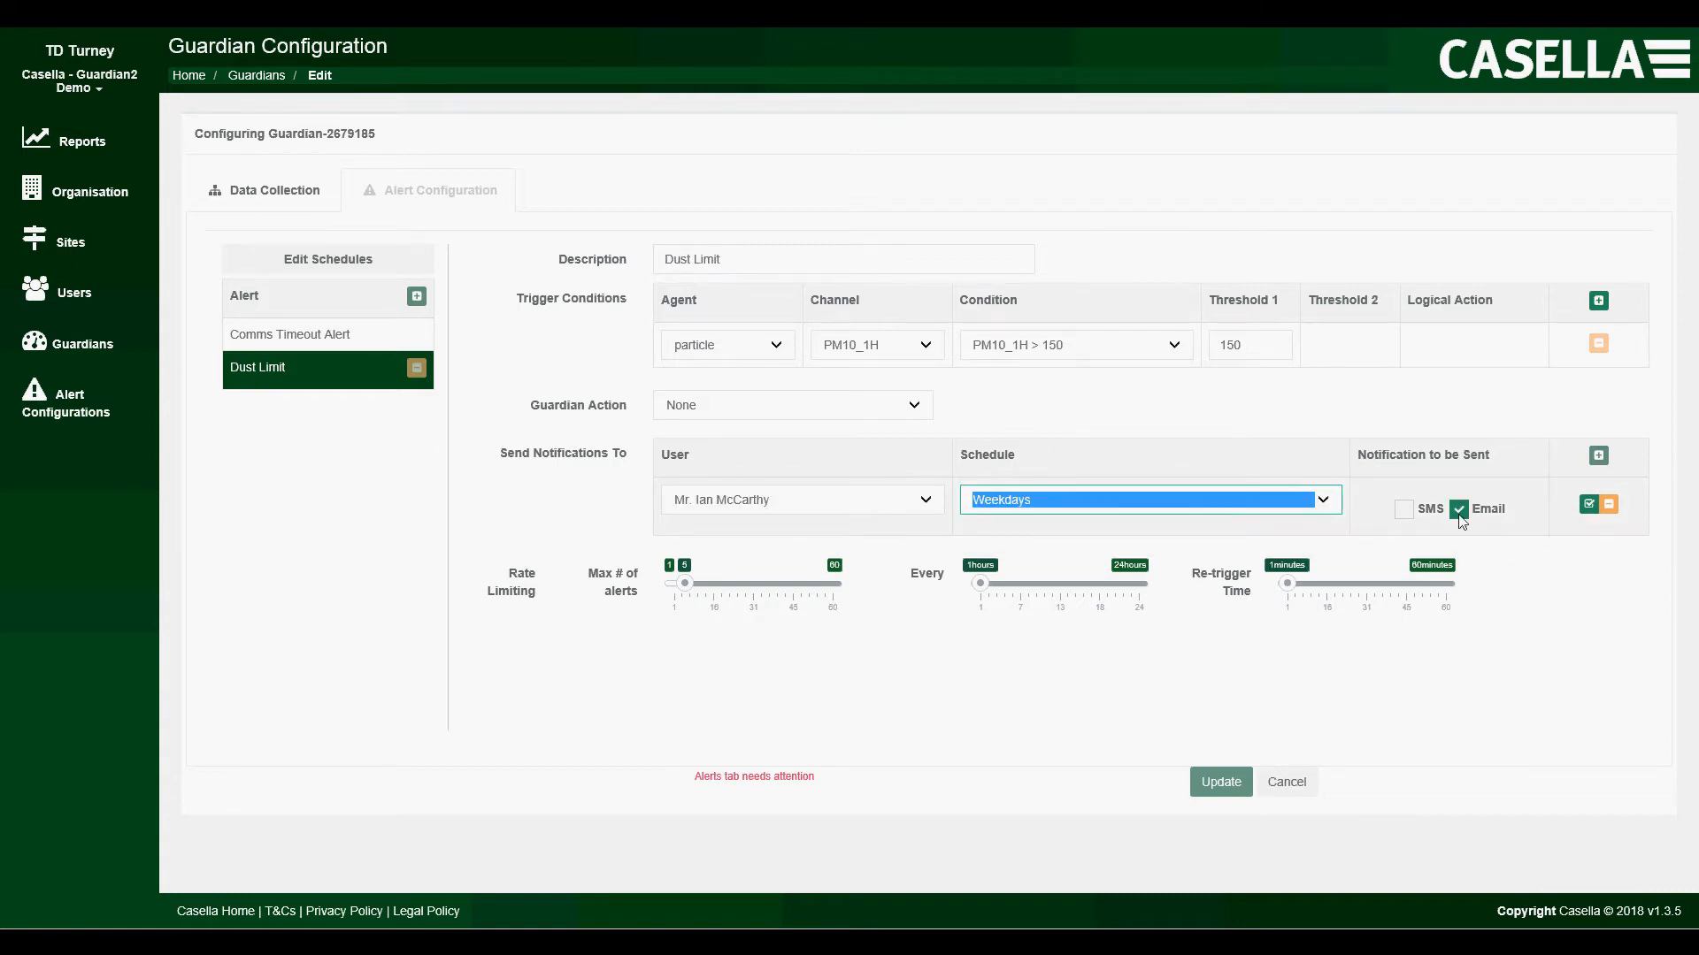
{"action": "left_click", "coordinate": [1588, 505]}
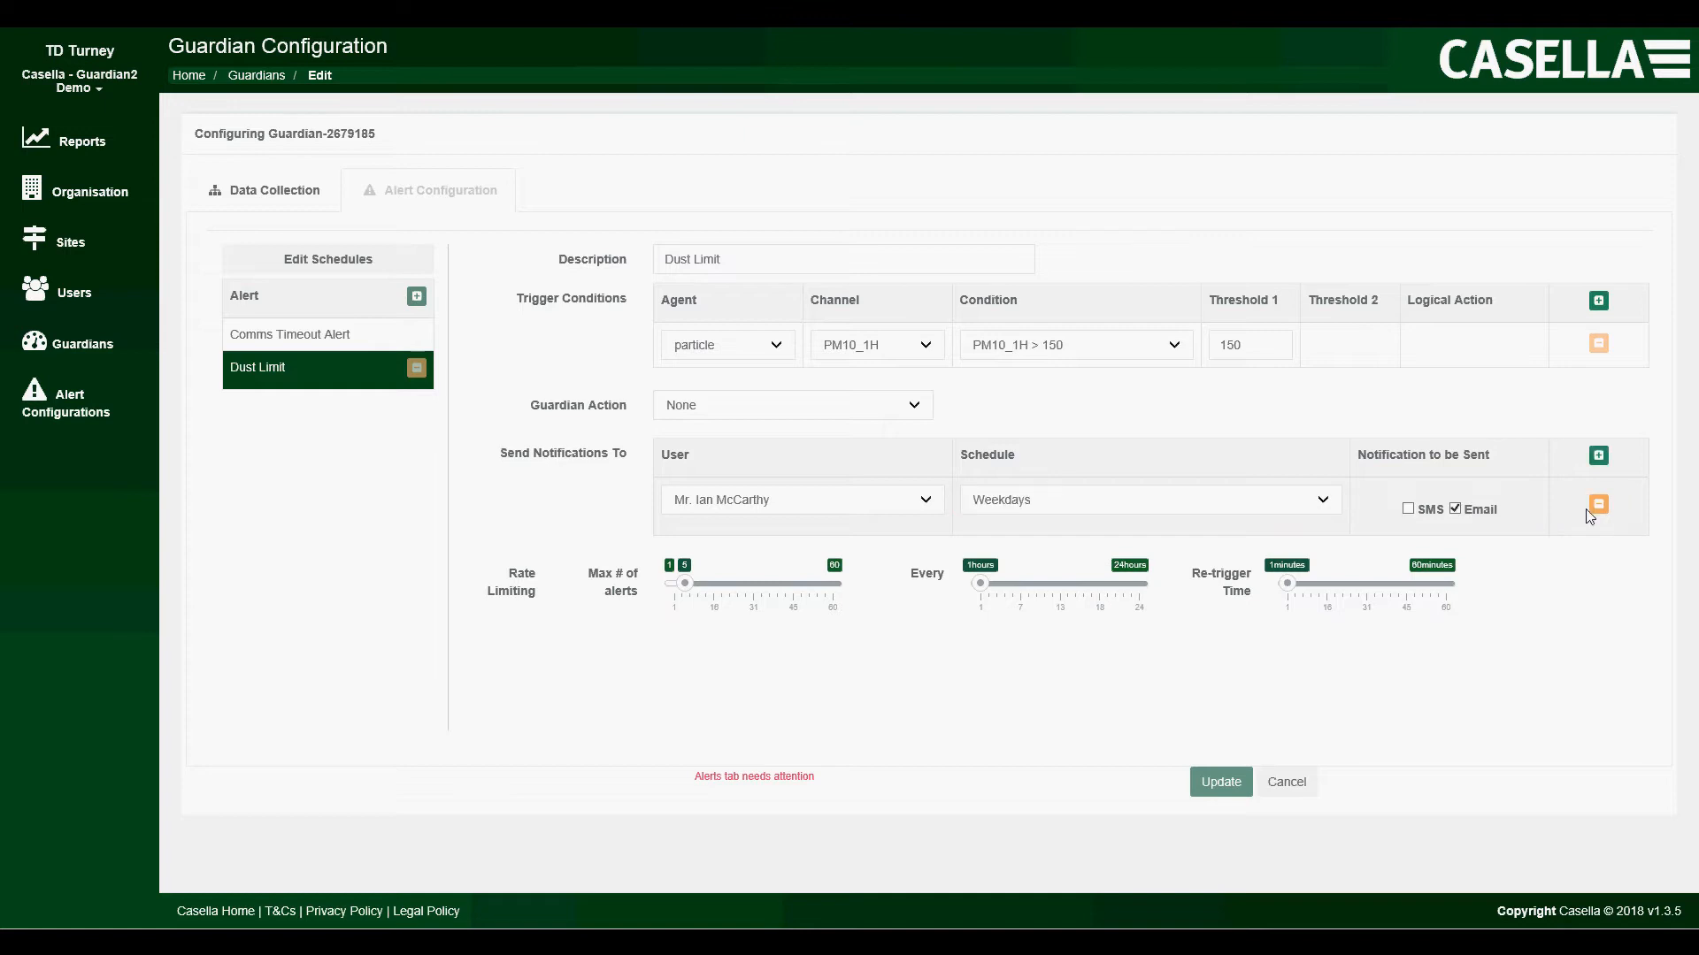
Add the second listed user as a Dust Limit notification recipient on the Weekends schedule by SMS, and confirm the entry.
{"action": "left_click", "coordinate": [1597, 455]}
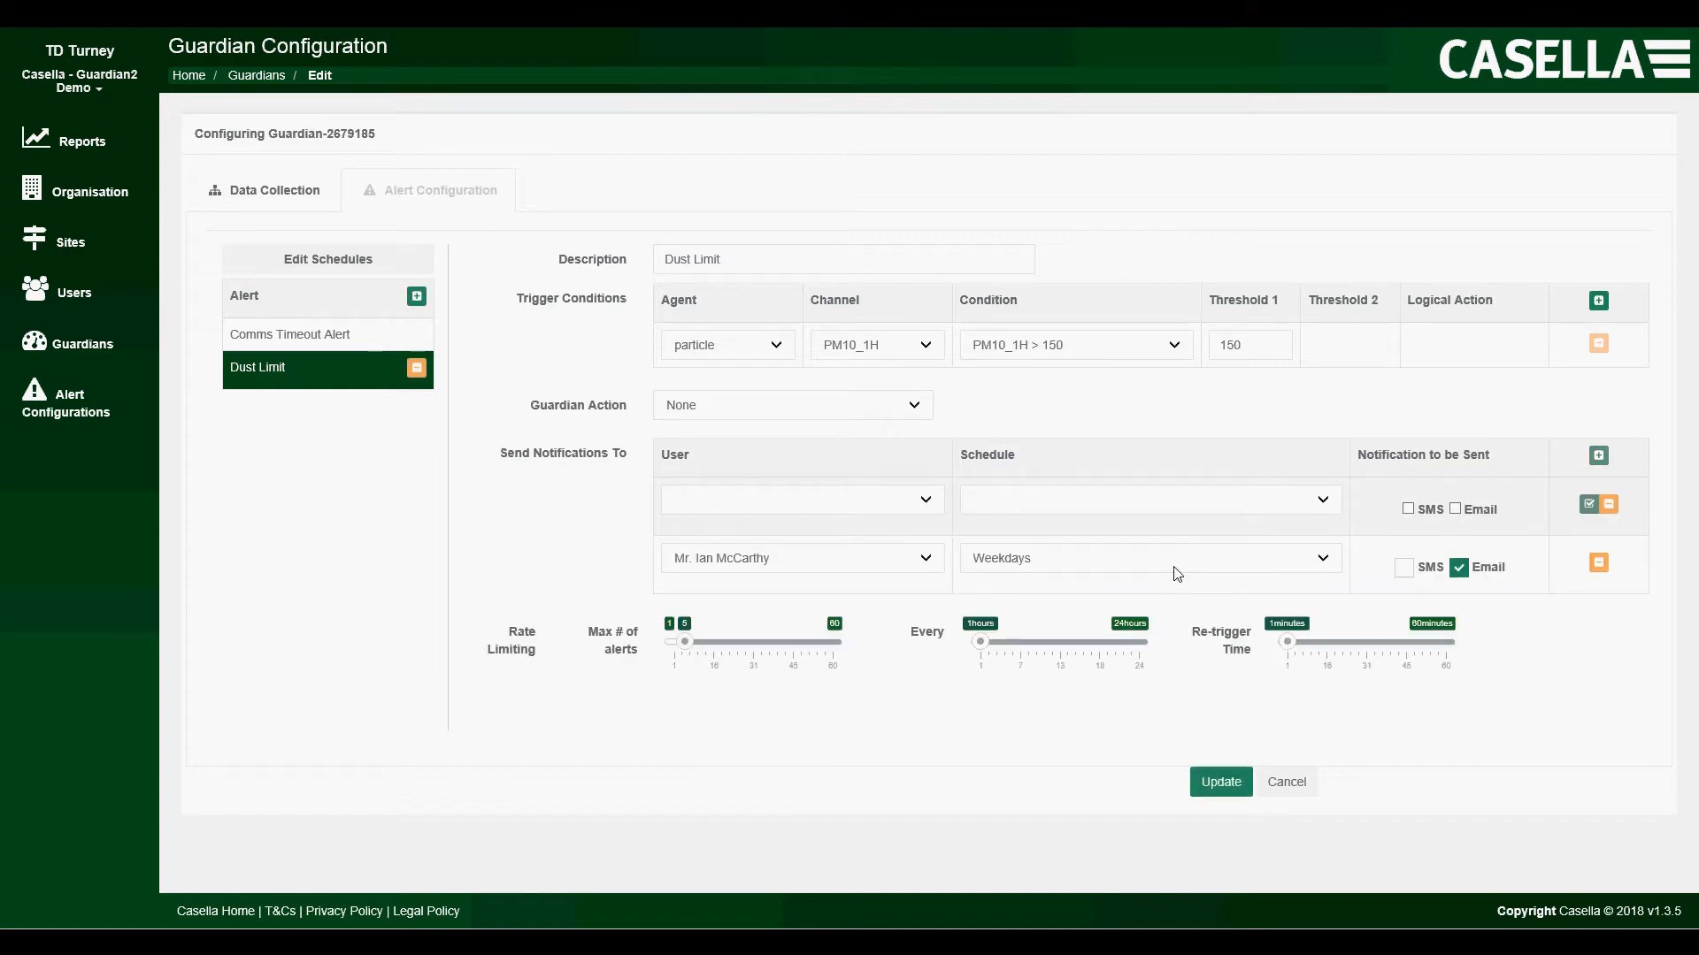
{"action": "left_click", "coordinate": [894, 501]}
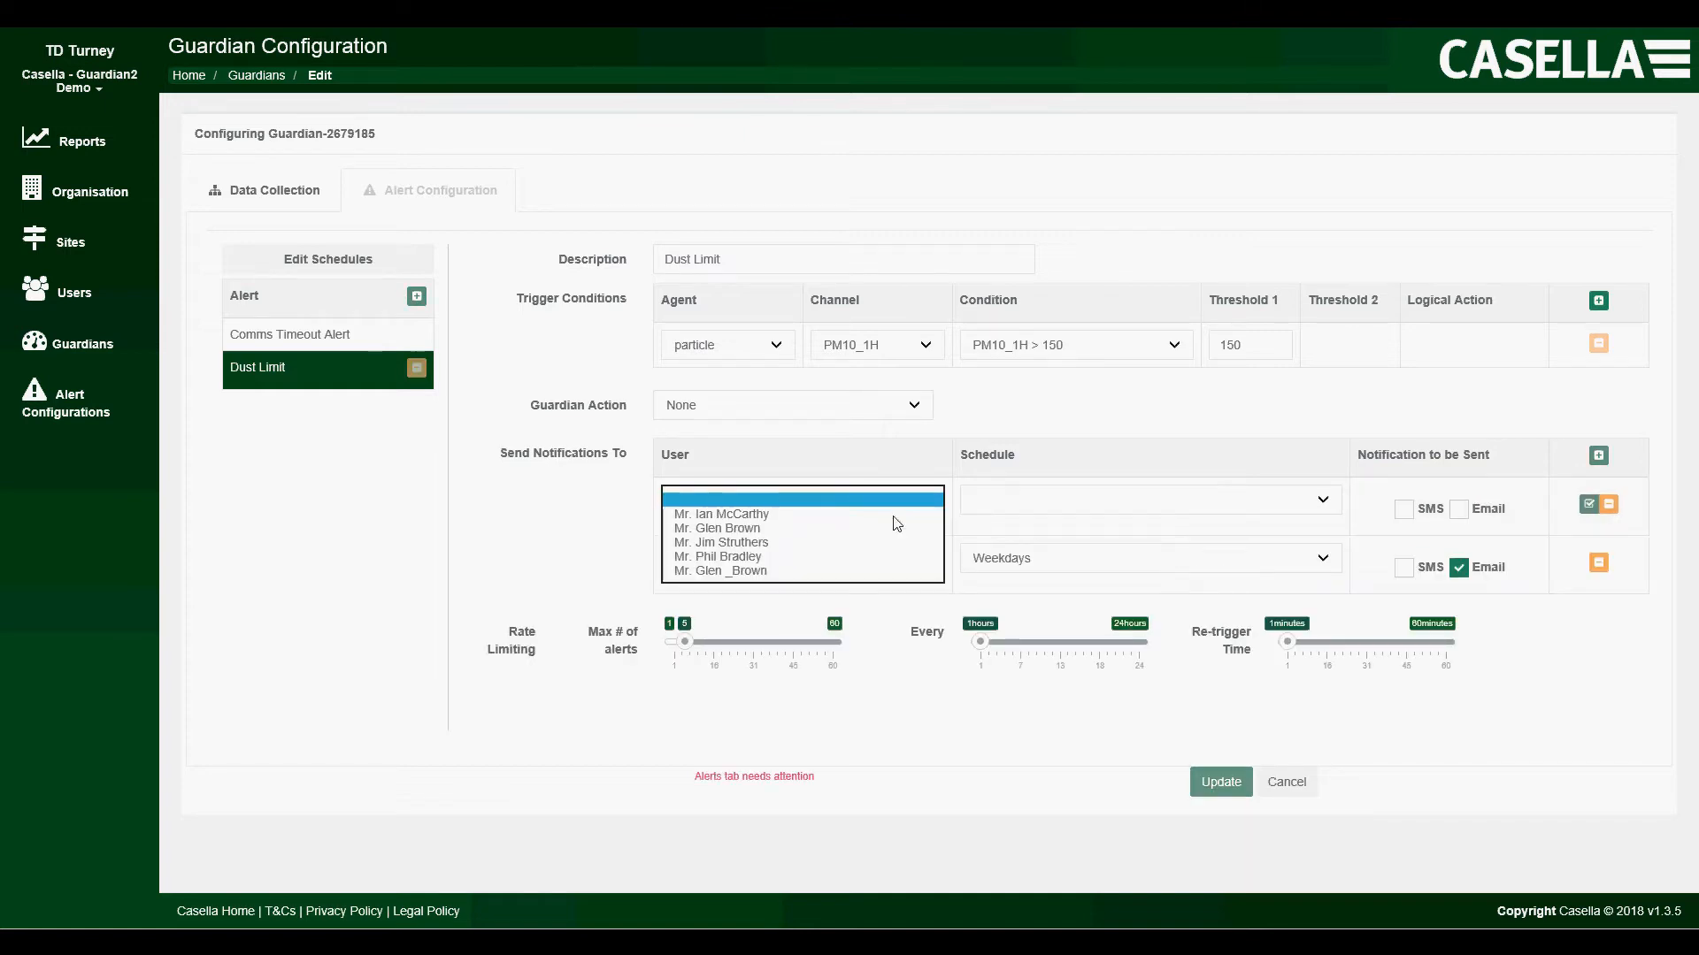
{"action": "left_click", "coordinate": [806, 529]}
{"action": "left_click", "coordinate": [1150, 501]}
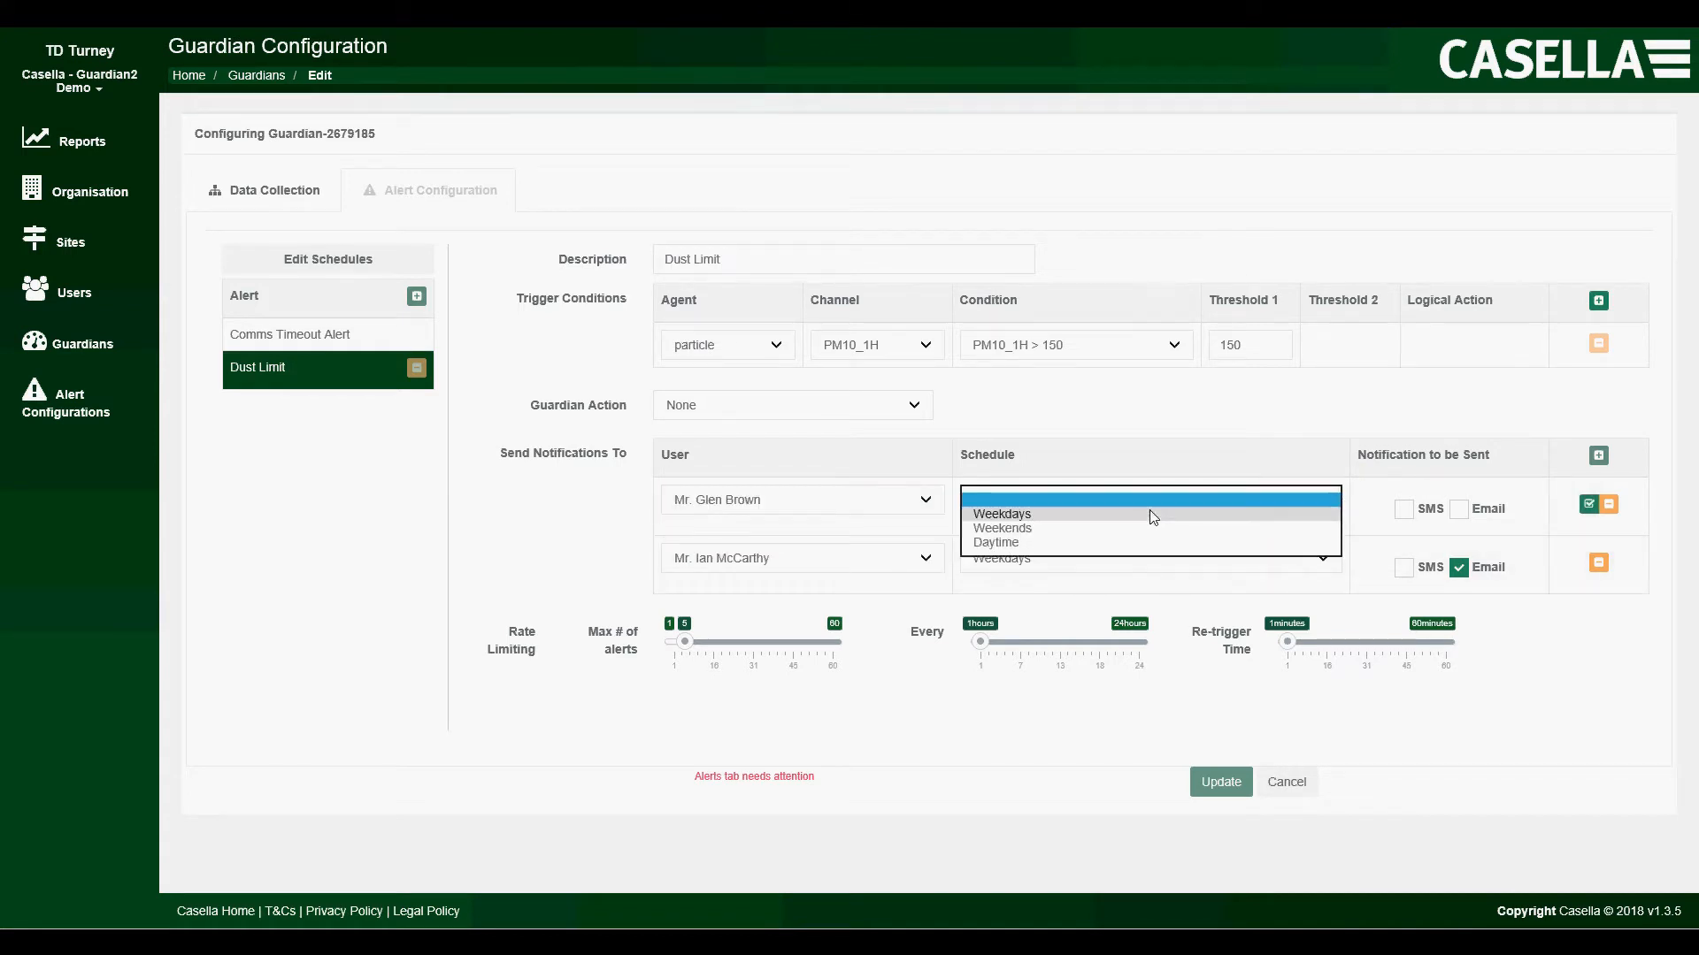
{"action": "left_click", "coordinate": [1101, 529]}
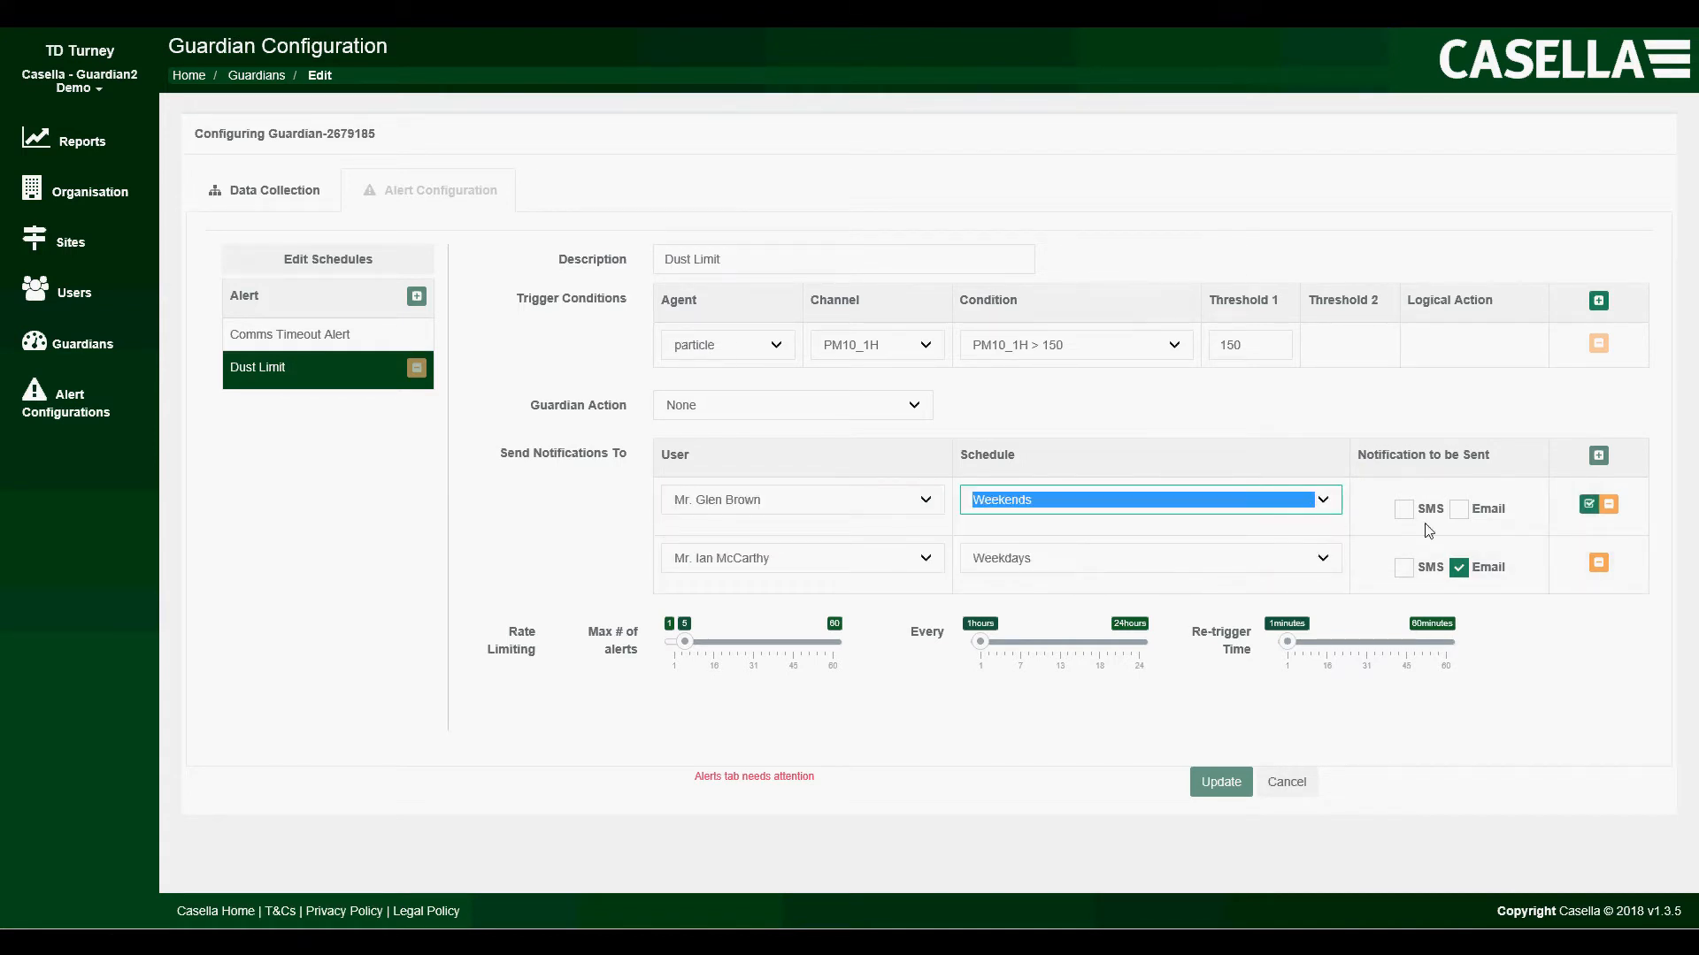
{"action": "left_click", "coordinate": [1404, 510]}
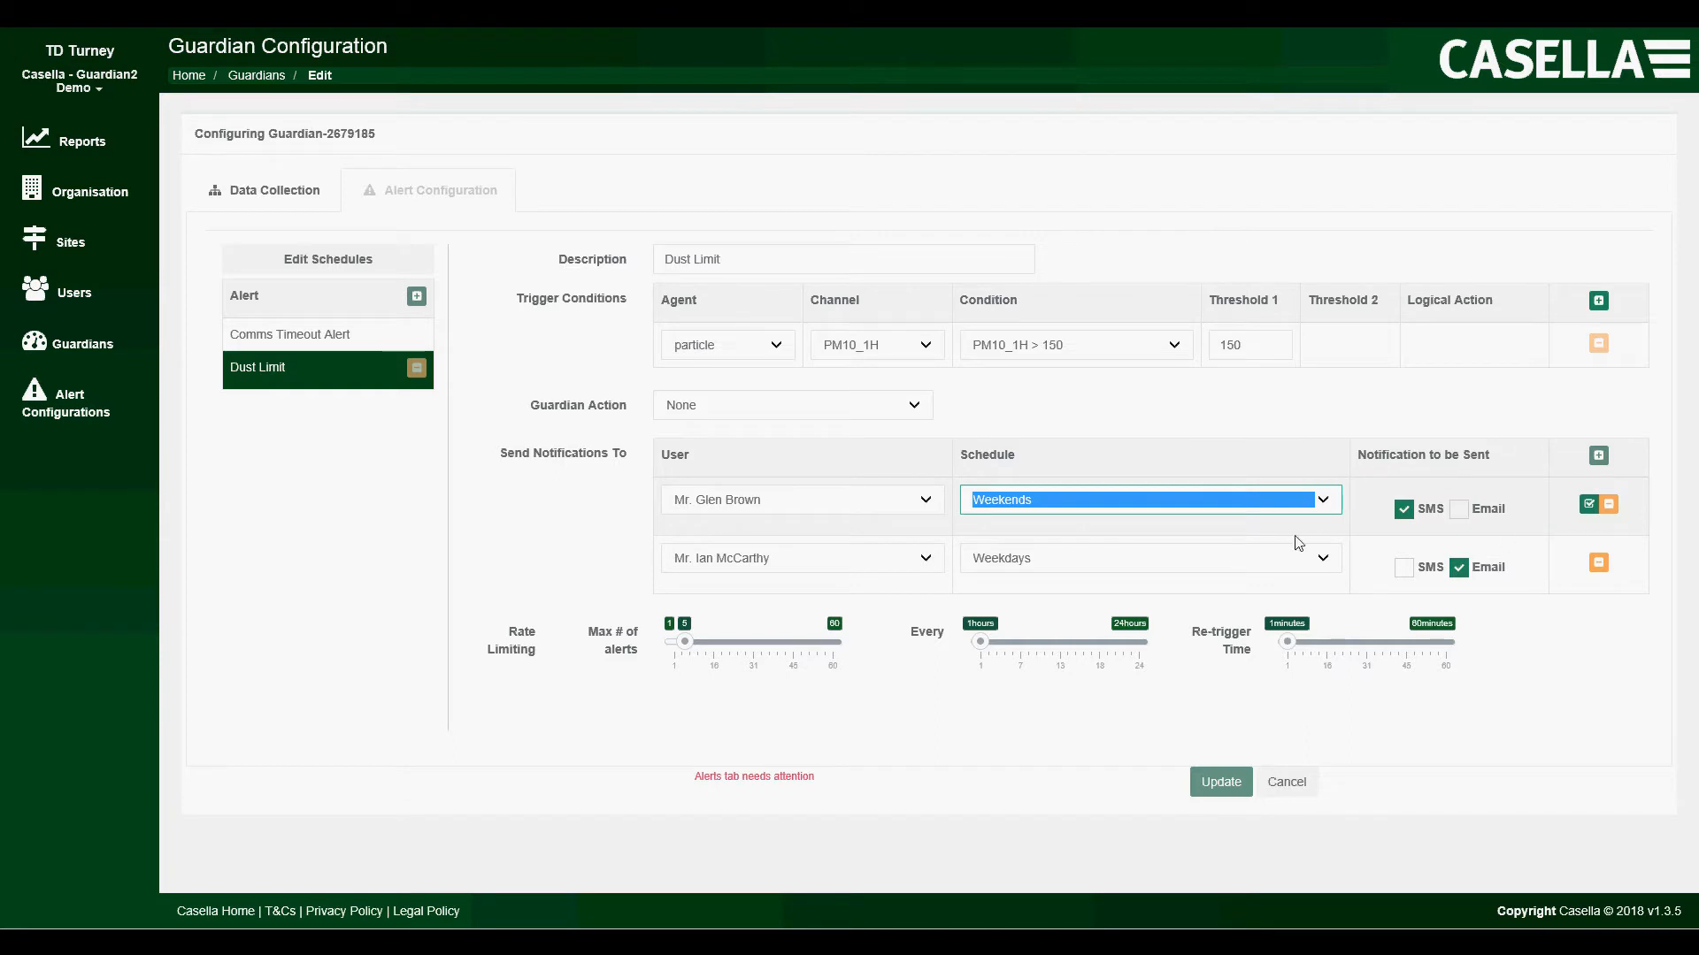
{"action": "left_click", "coordinate": [1589, 506]}
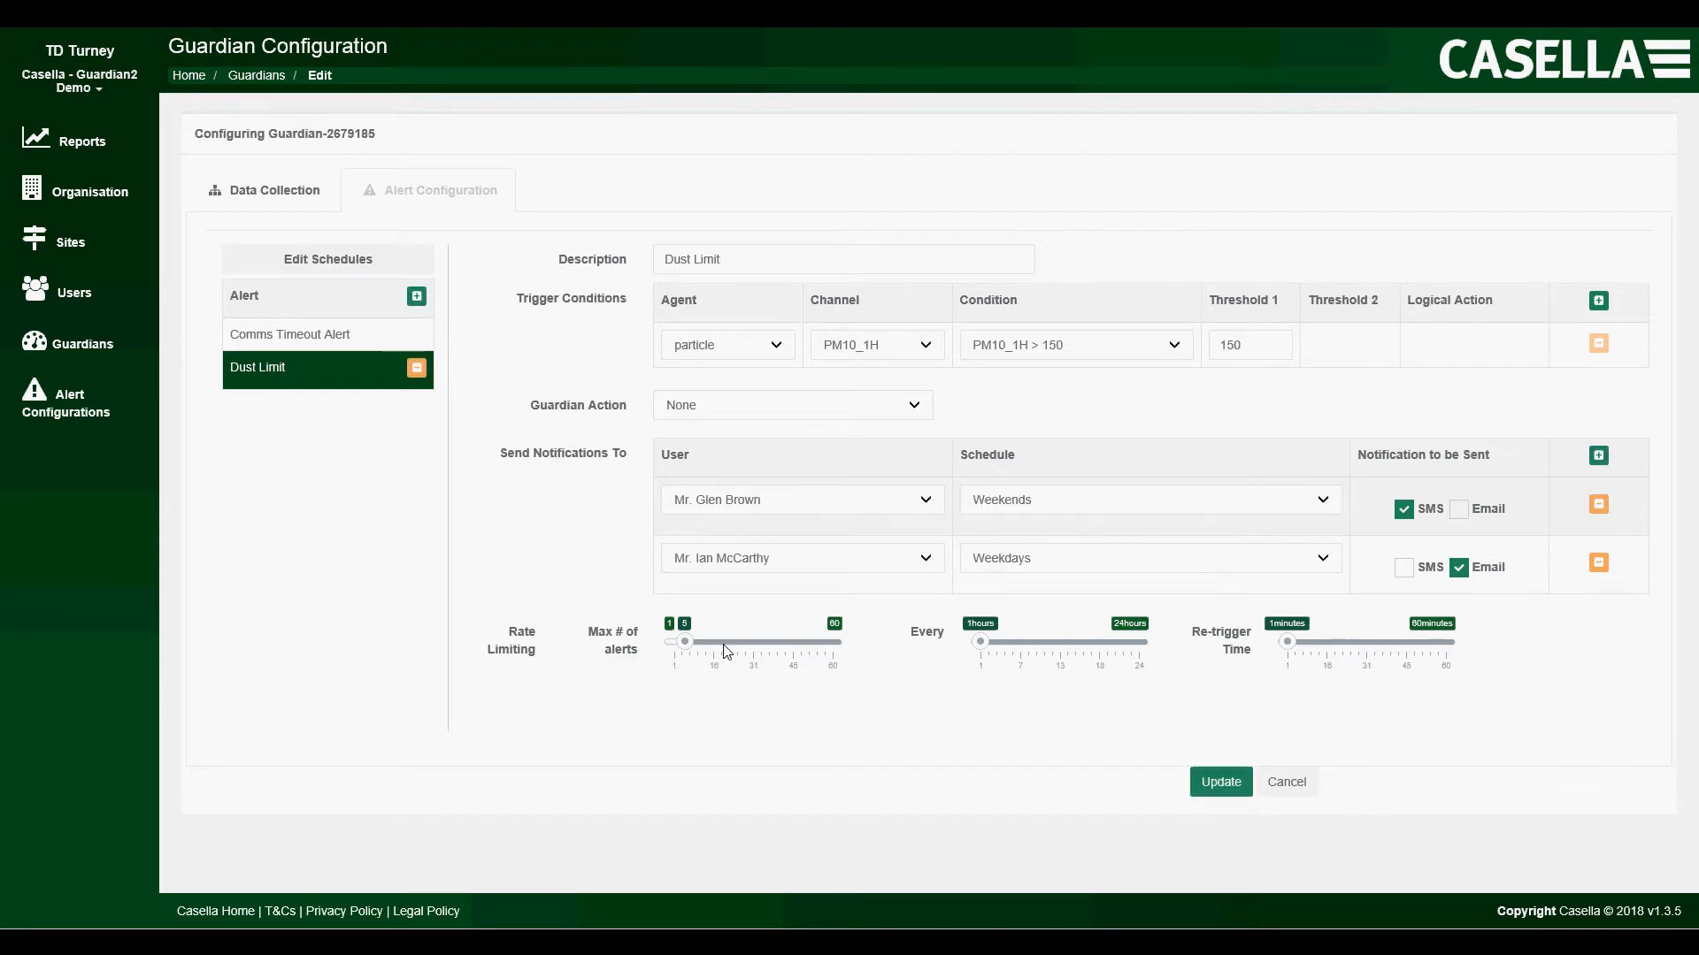
Limit the Dust Limit alert to a maximum of 1 alert, then save the configuration and reboot the Guardian.
{"action": "left_click_drag", "start_coordinate": [685, 643], "coordinate": [682, 694]}
{"action": "left_click", "coordinate": [1222, 783]}
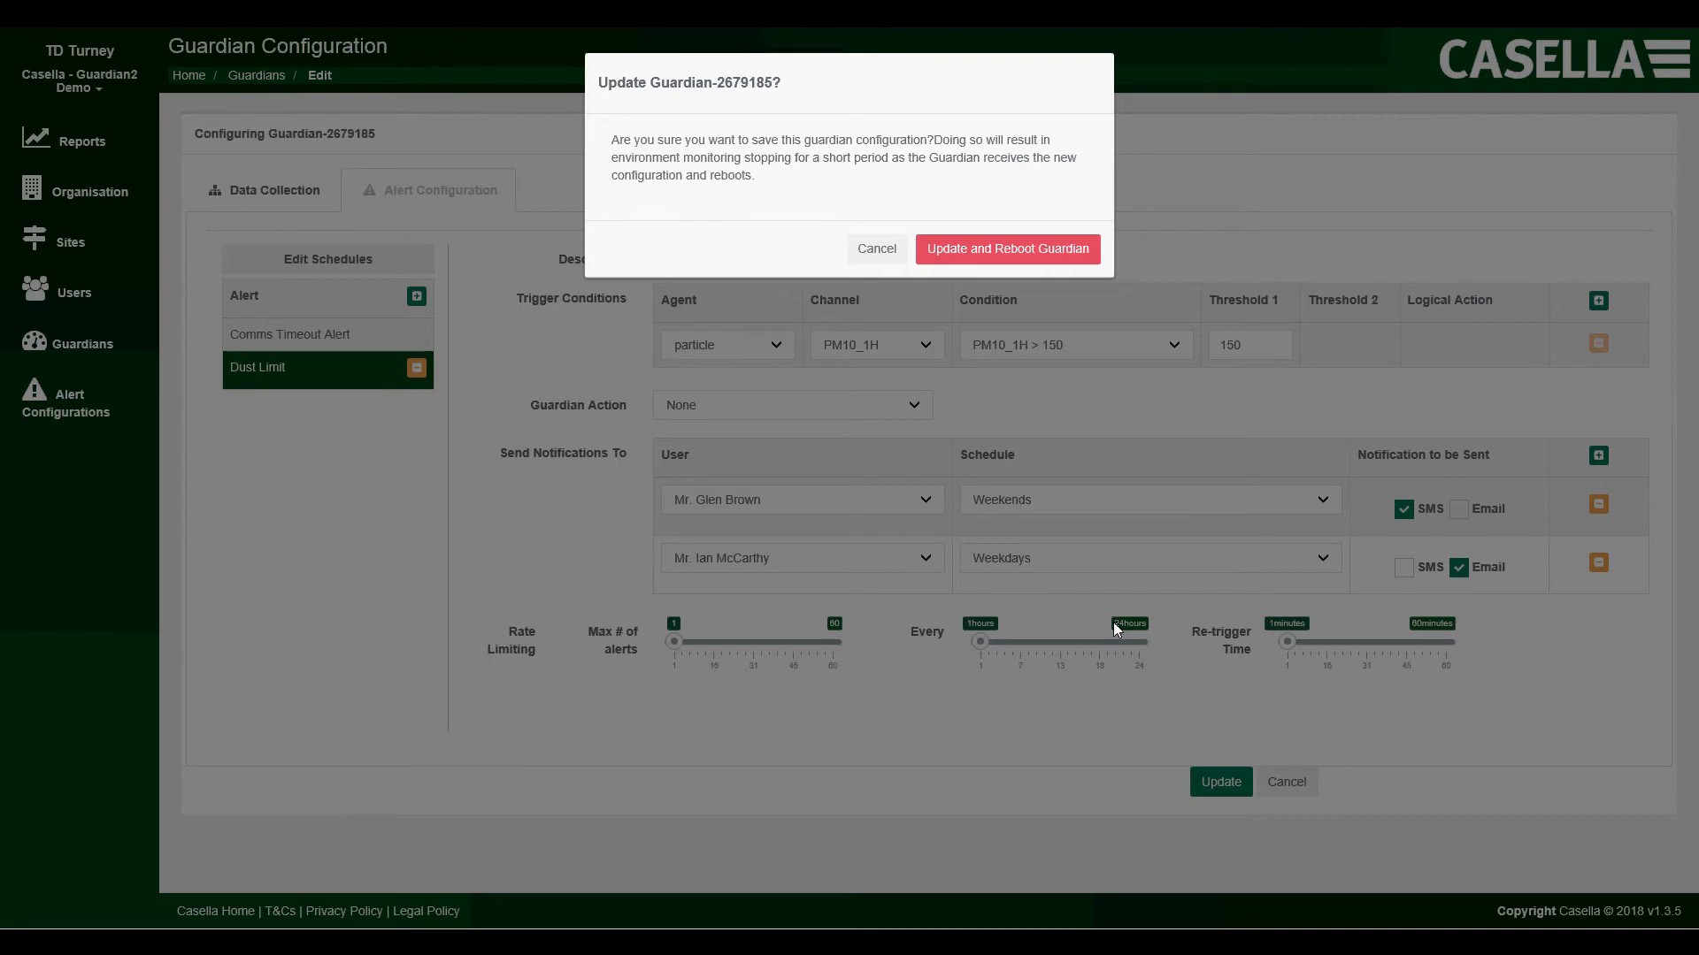
{"action": "left_click", "coordinate": [992, 251]}
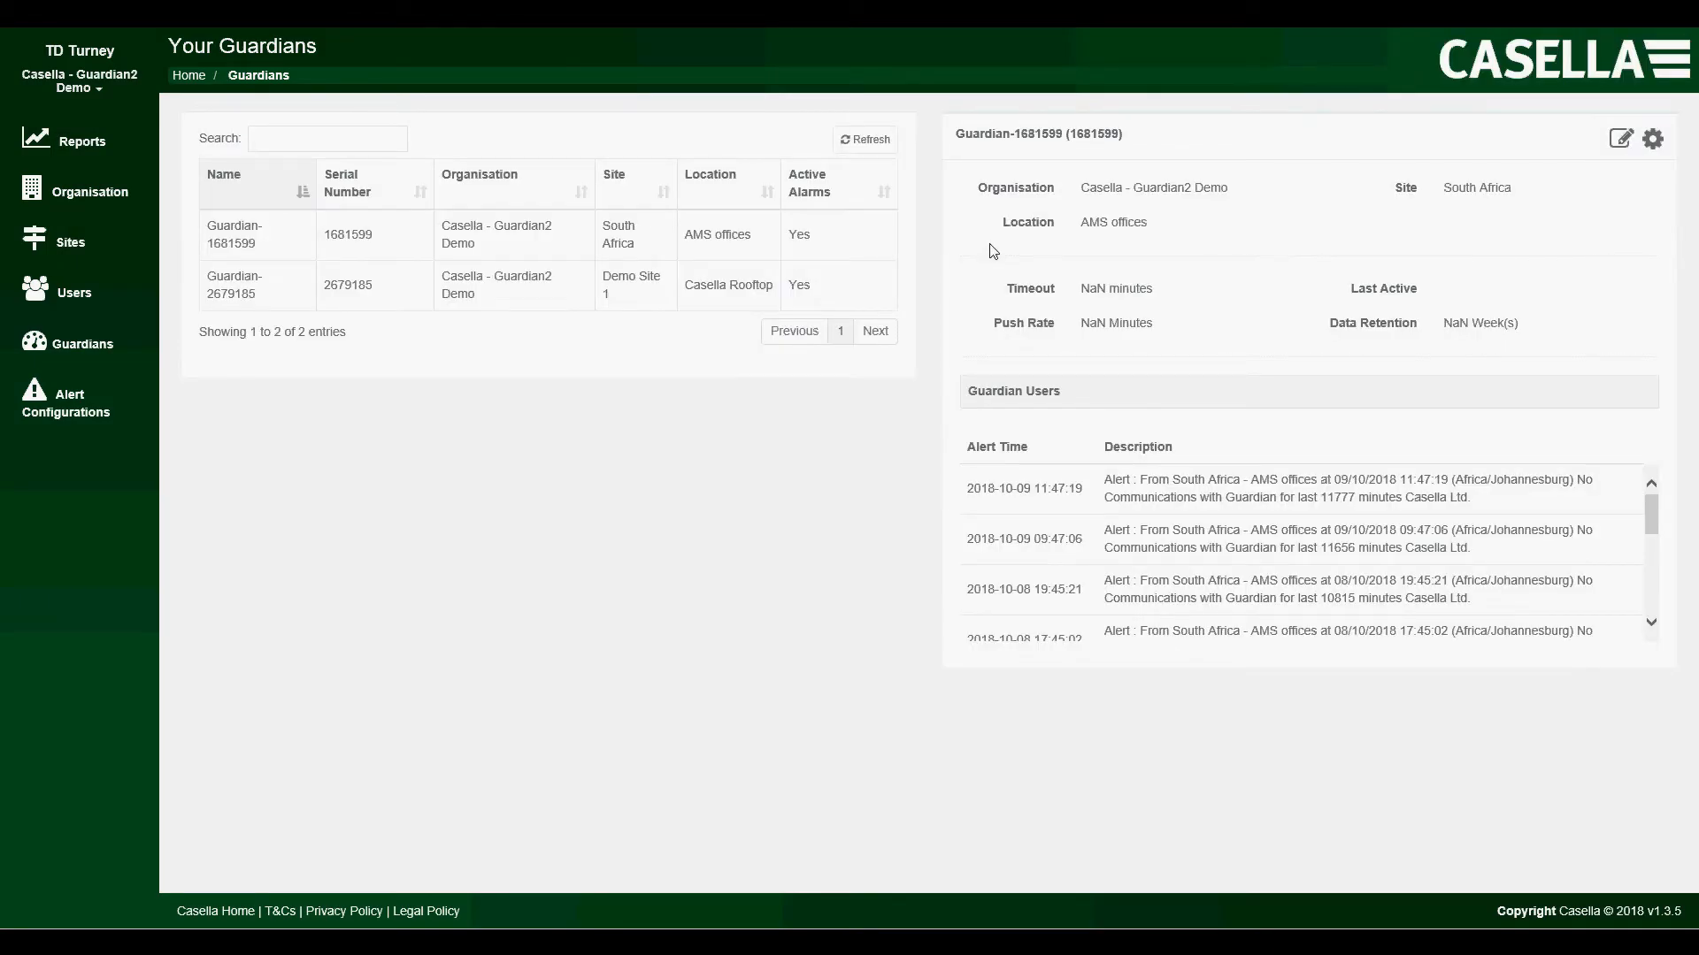
Reopen the alert configuration of the Guardian located at Casella Rooftop.
{"action": "left_click", "coordinate": [702, 299]}
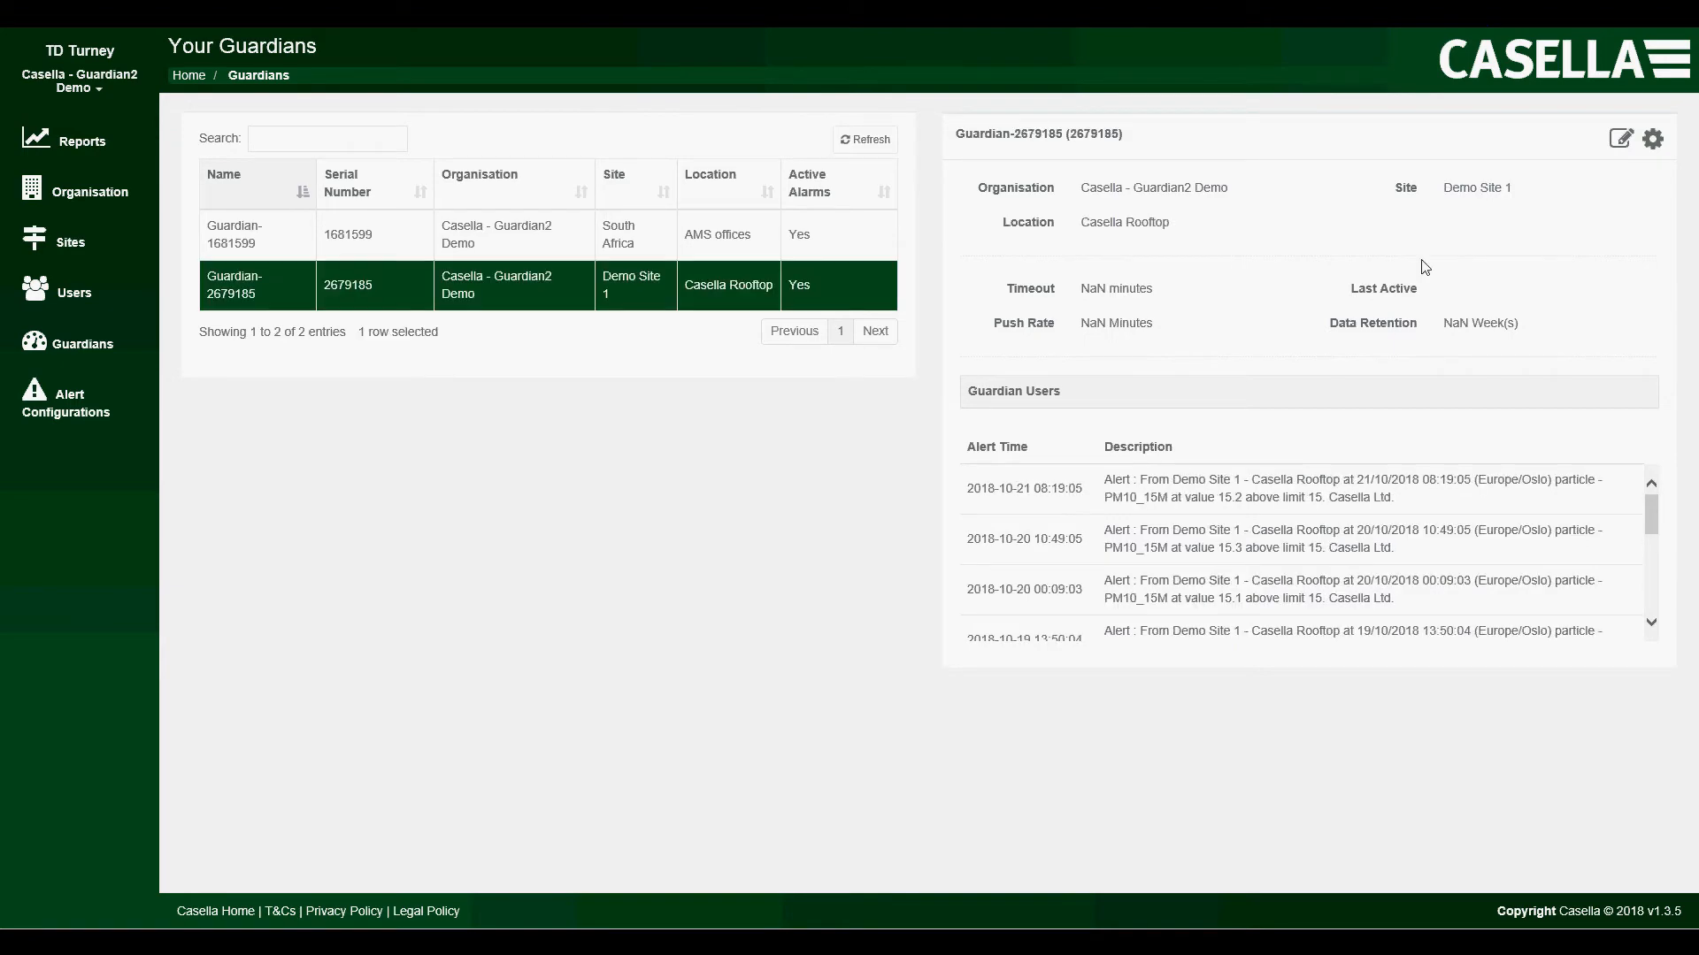
{"action": "left_click", "coordinate": [1651, 140]}
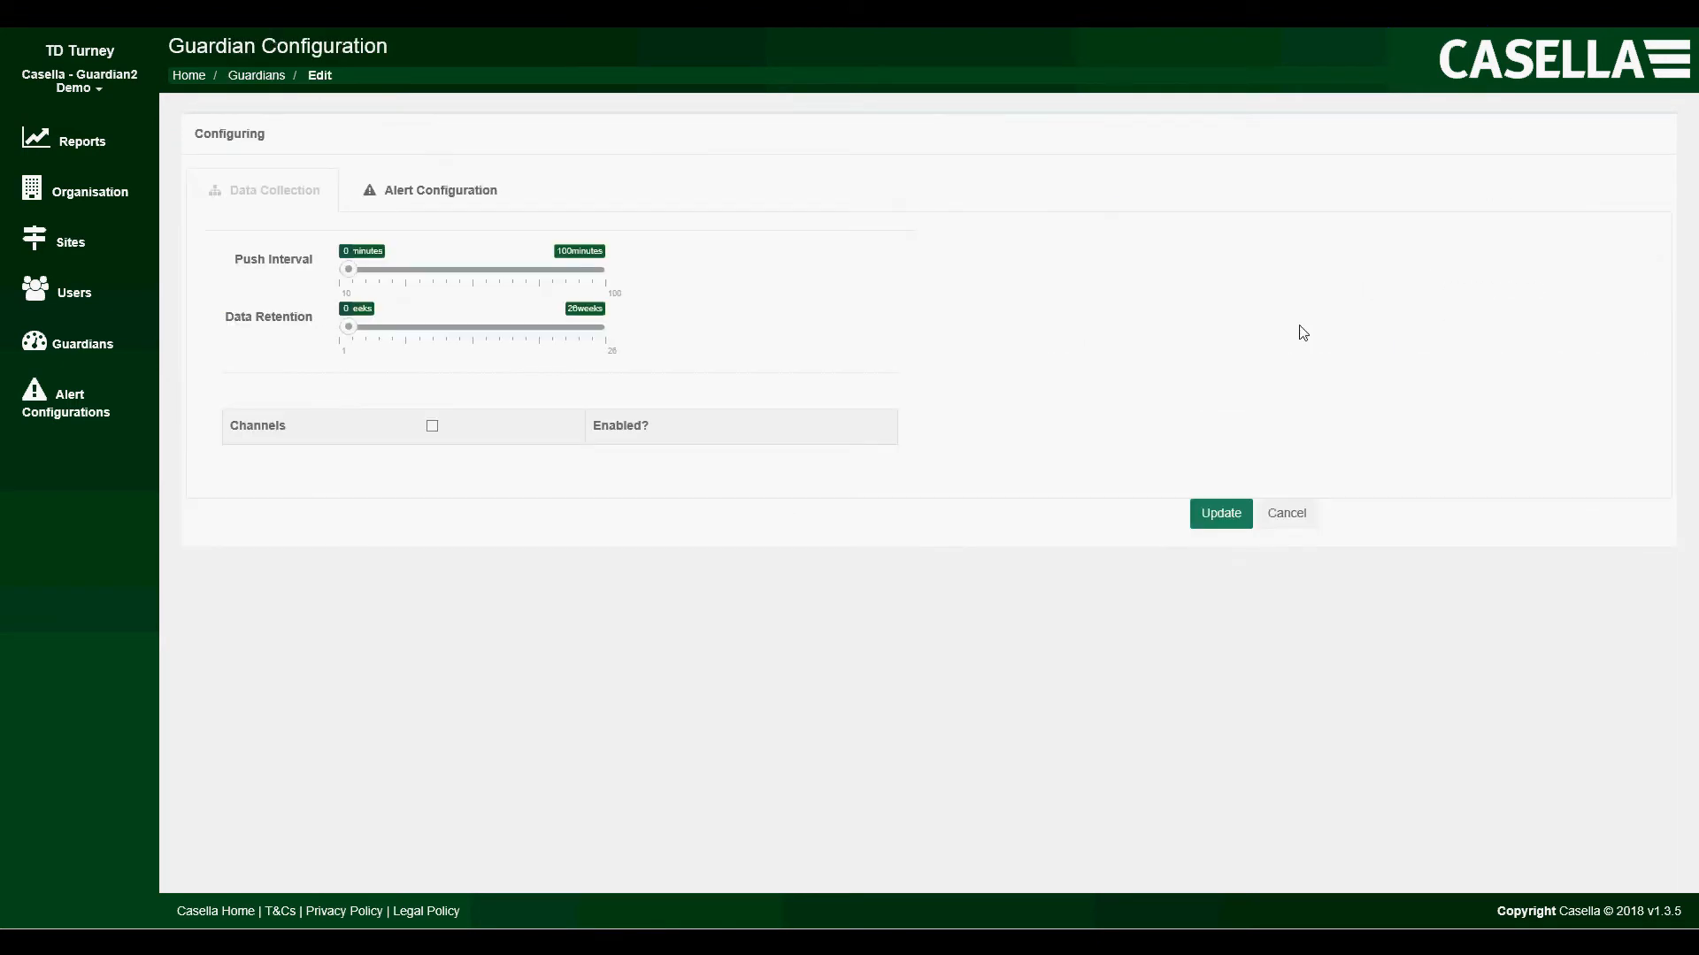
{"action": "left_click", "coordinate": [494, 206]}
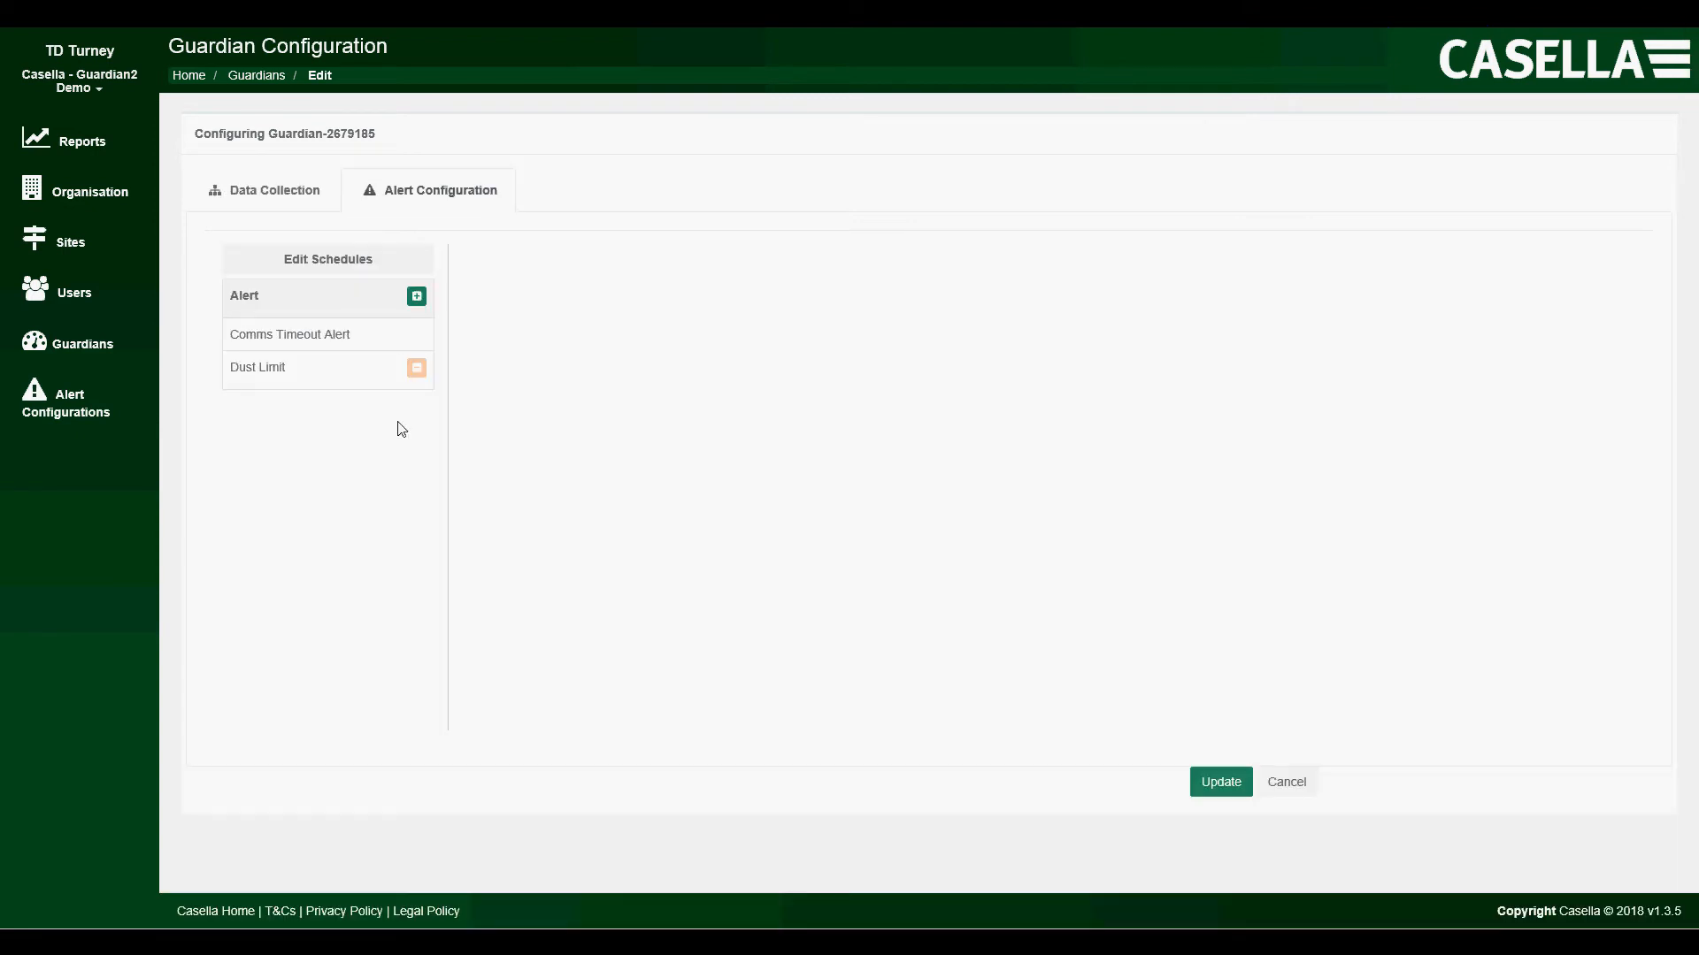